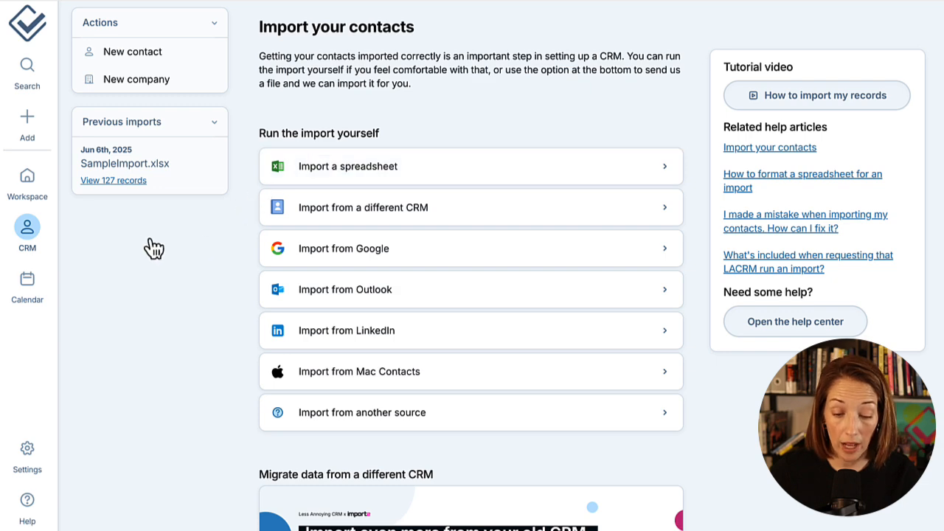
- Glance at the Add a Contact form, close it, and open the Settings panel
click(31, 122)
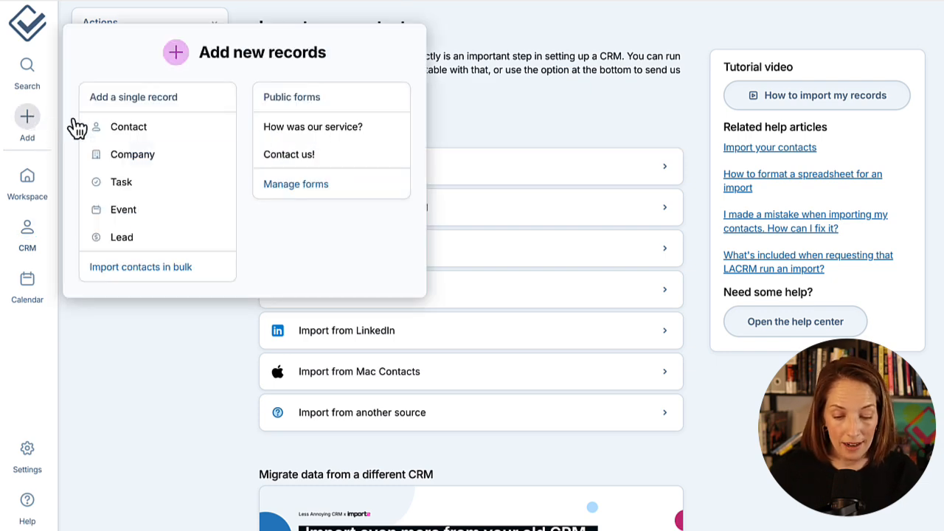
click(177, 130)
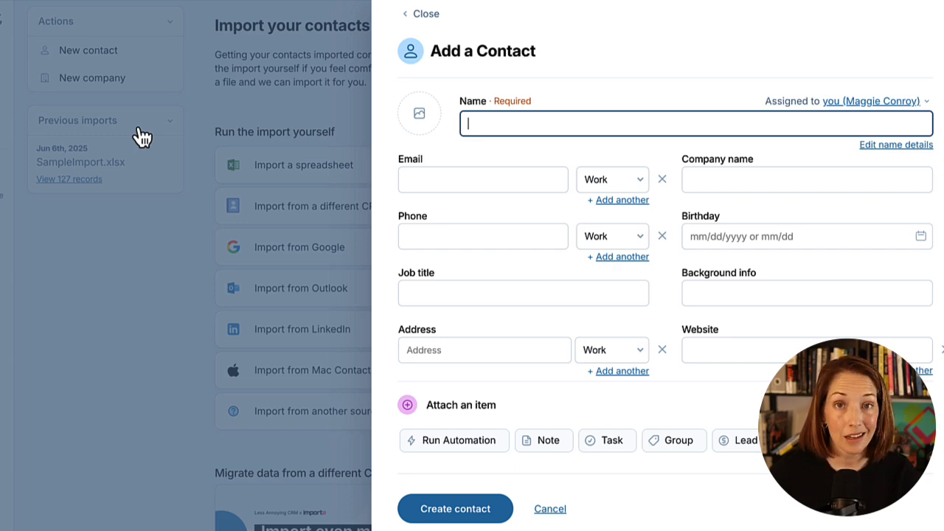
click(422, 14)
click(0, 448)
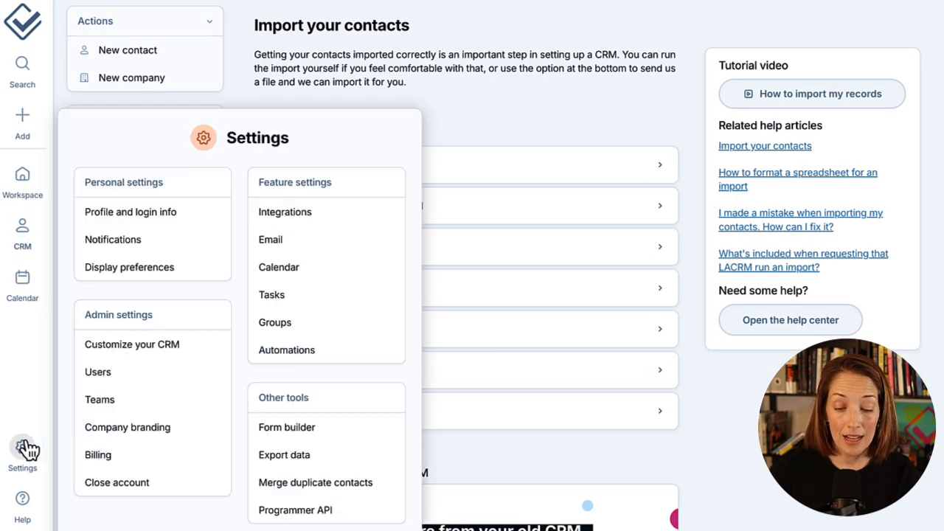
- On Customize your CRM, review the Contacts and Companies custom fields
click(193, 358)
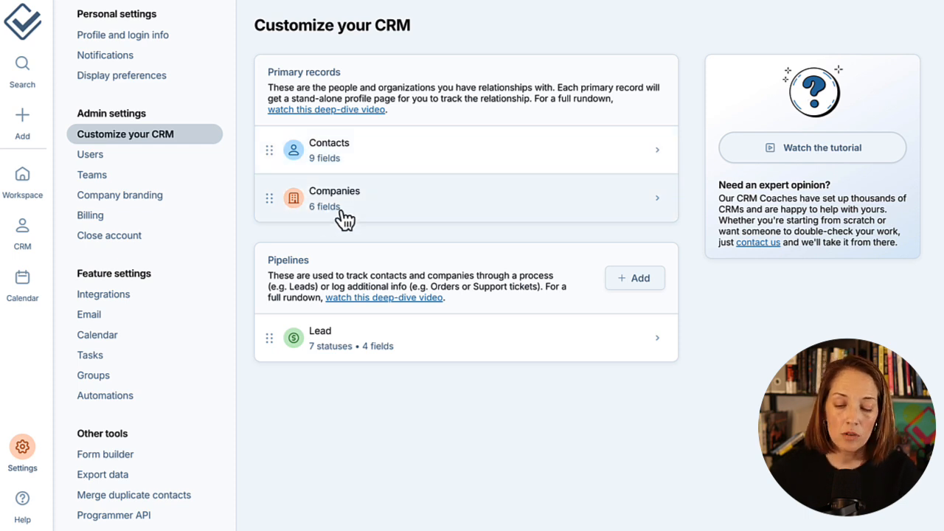
click(354, 170)
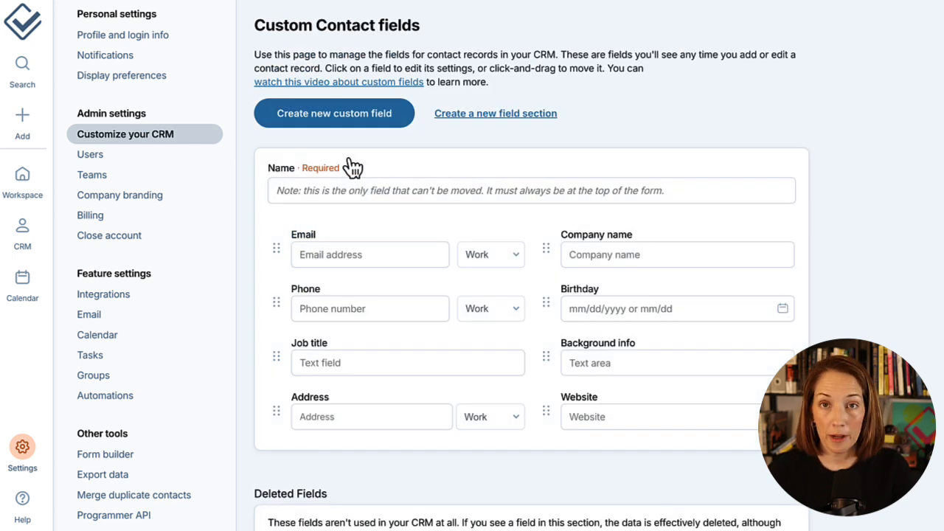
click(208, 142)
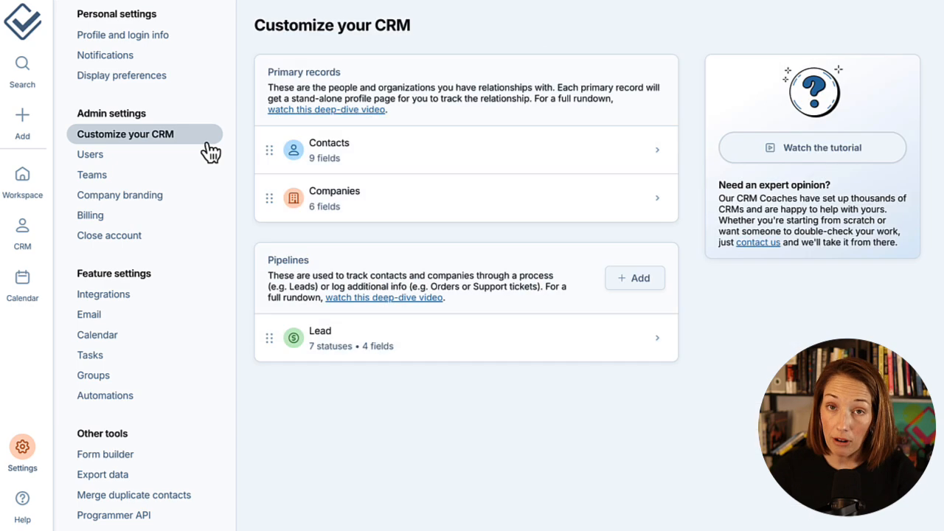
click(301, 218)
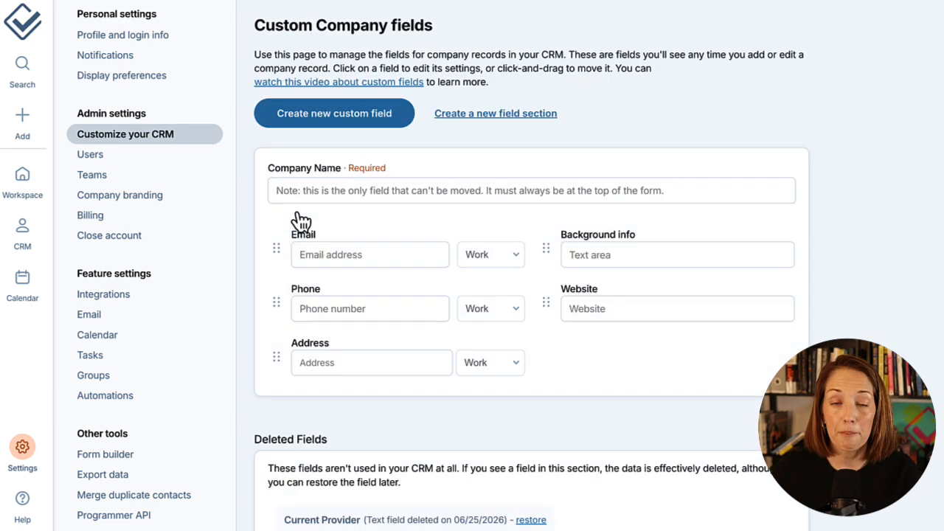
click(215, 144)
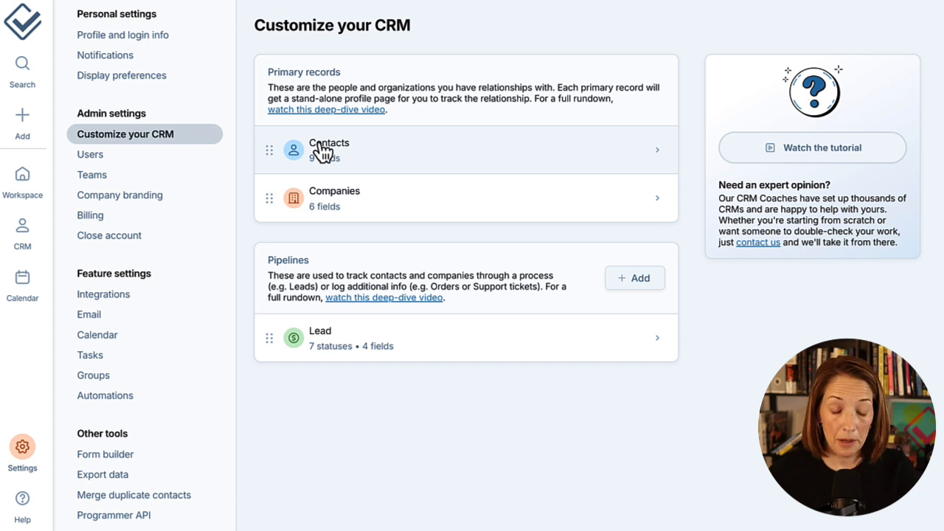
- Drag Companies above Contacts in the primary records, then move Contacts back on top
mouse_move(276, 156)
mouse_down()
mouse_move(276, 173)
mouse_move(275, 157)
mouse_up()
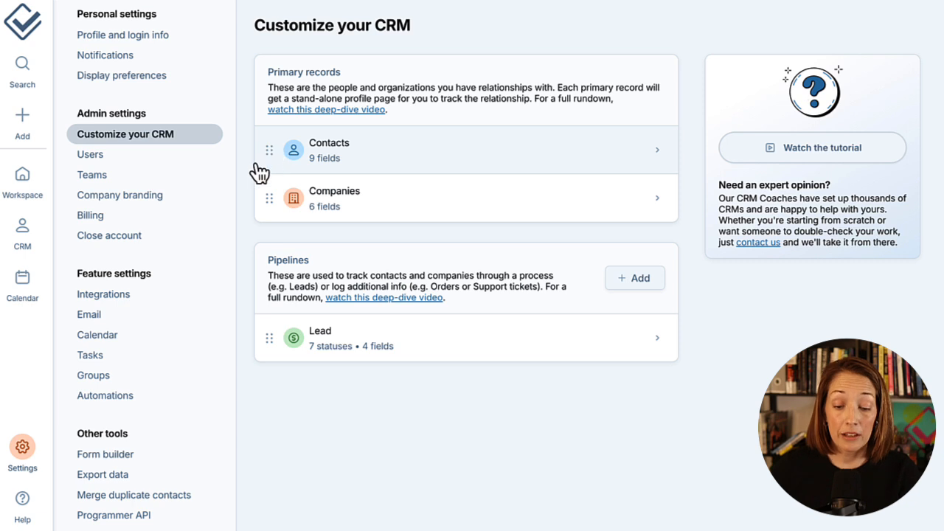
drag(274, 214, 274, 158)
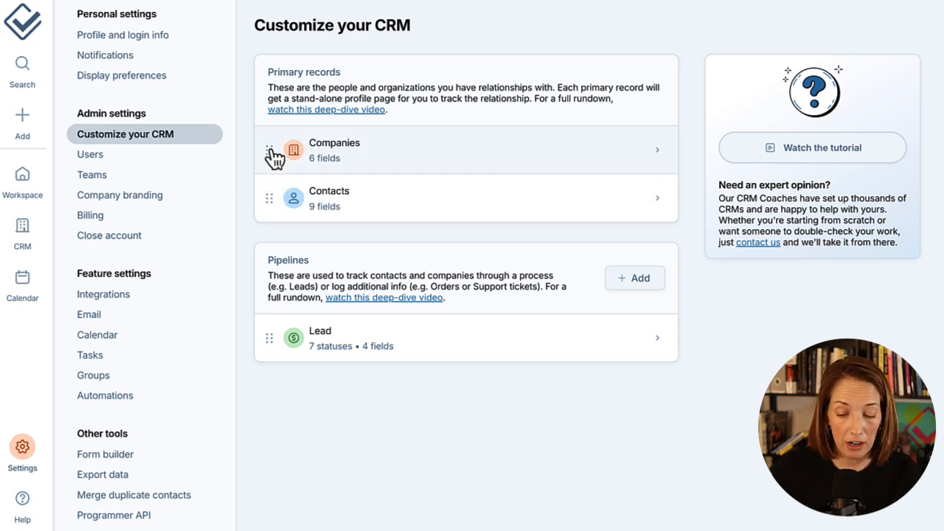
mouse_move(33, 223)
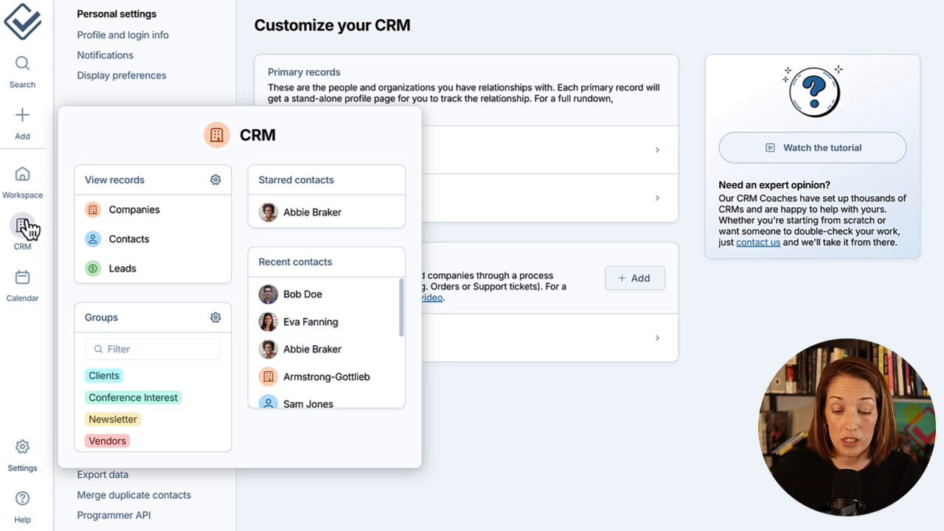
double_click(262, 138)
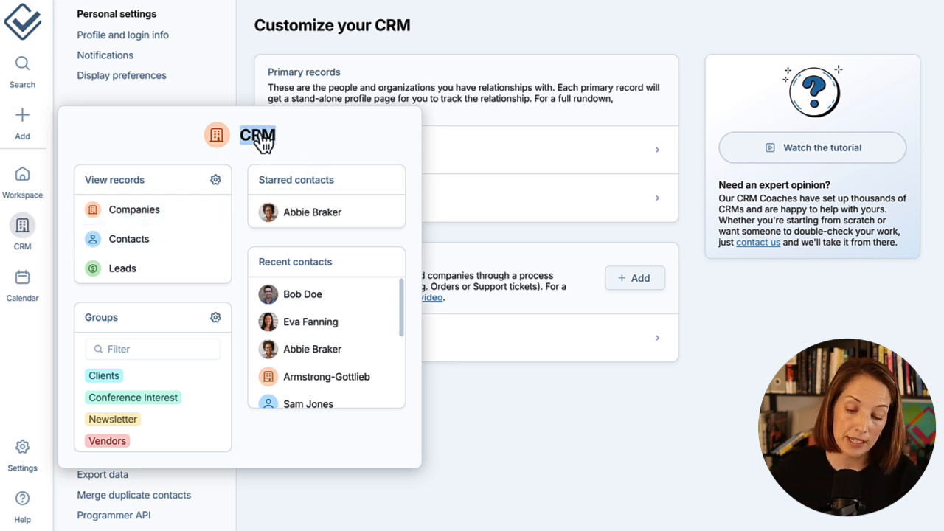
click(219, 138)
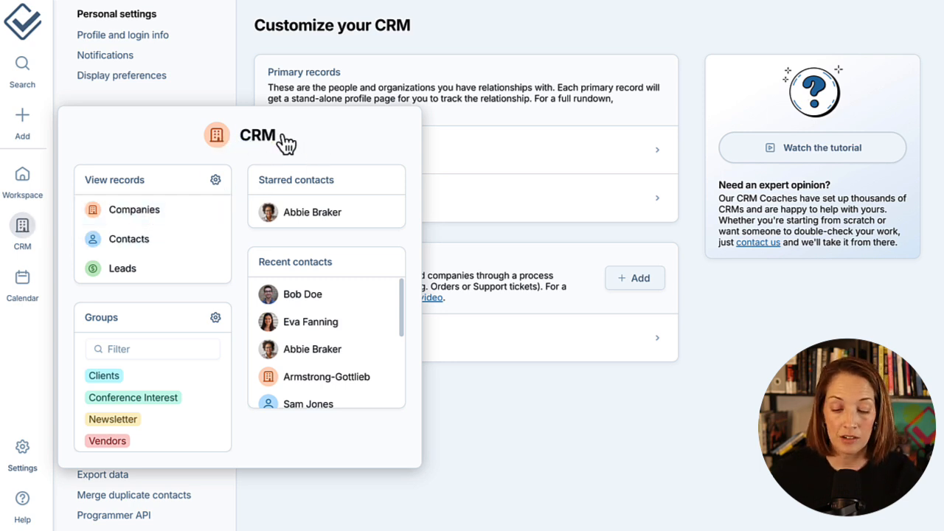
mouse_move(44, 113)
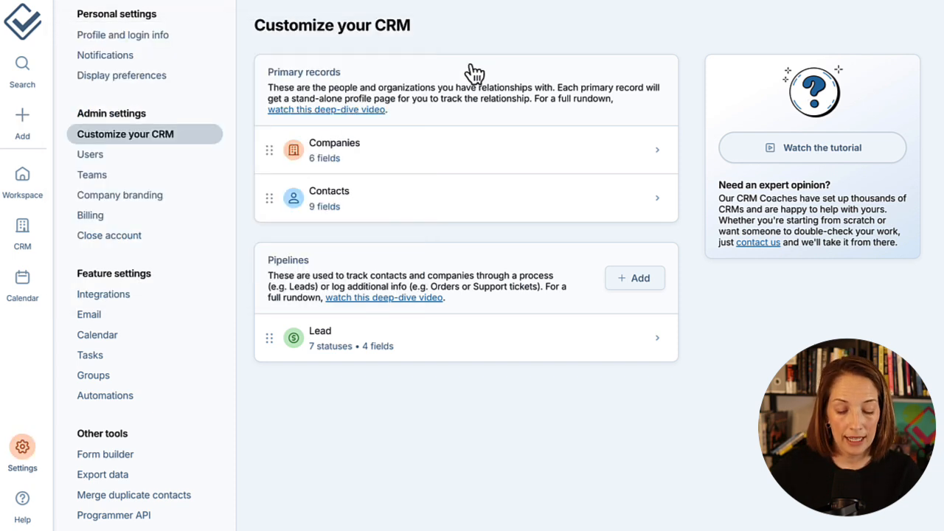
drag(395, 191, 391, 163)
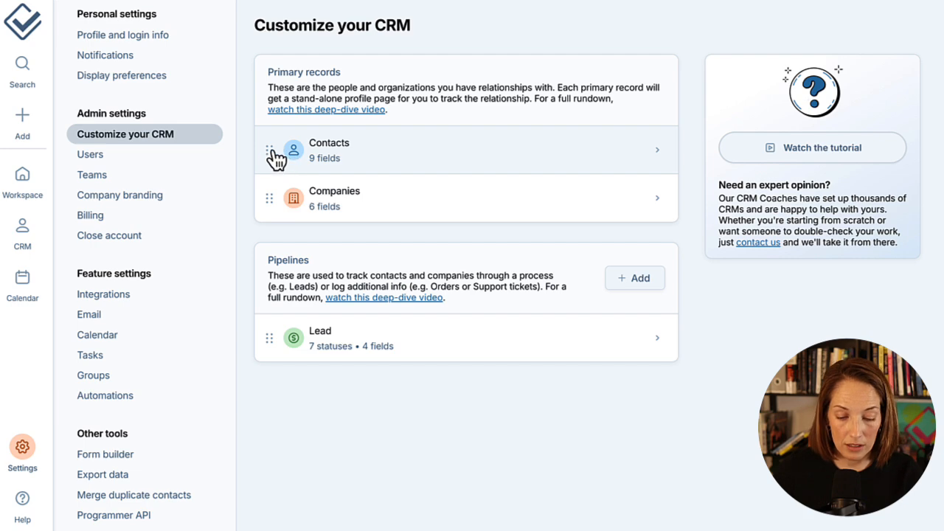
- Create a new Contacts custom field named Source of type Dropdown List
click(299, 158)
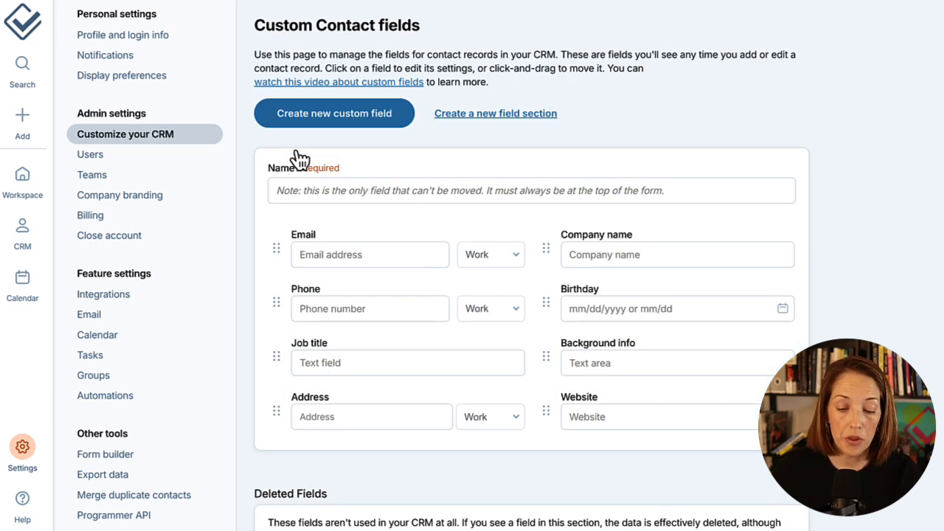
click(337, 128)
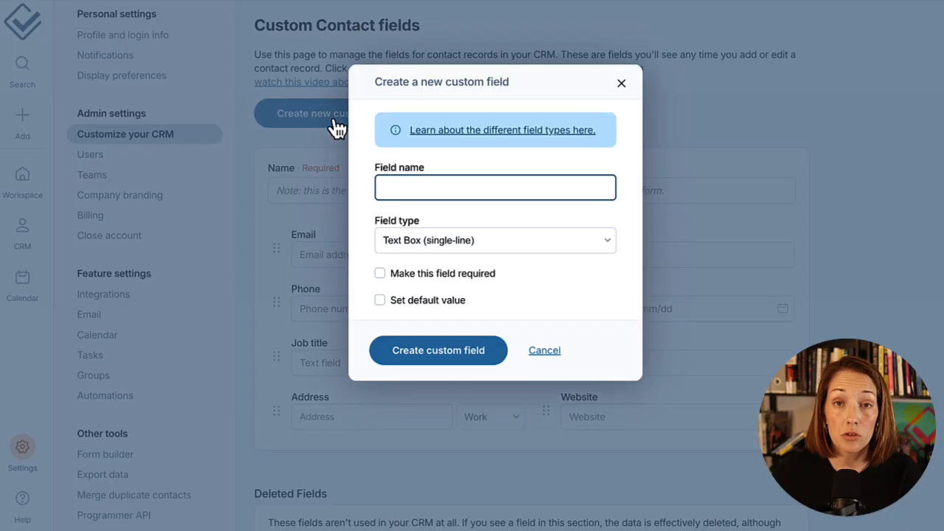
text(Source)
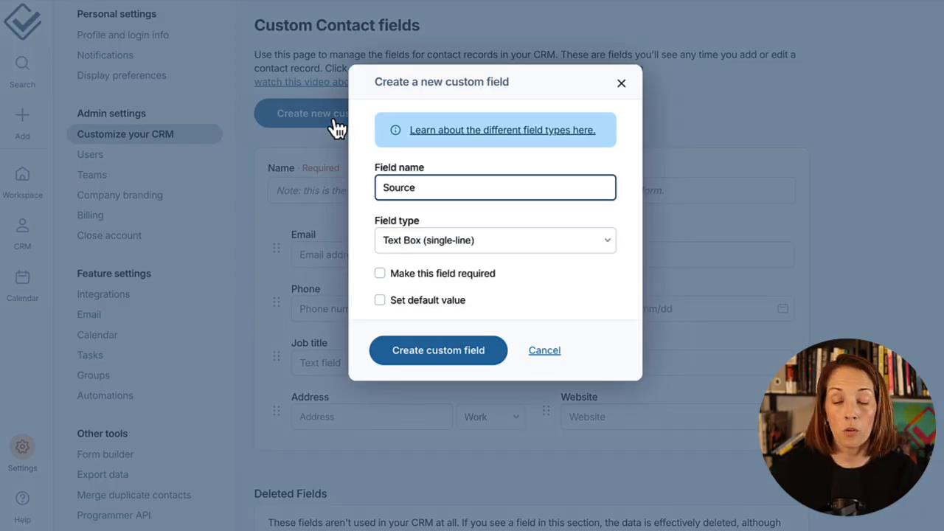
click(451, 243)
click(451, 319)
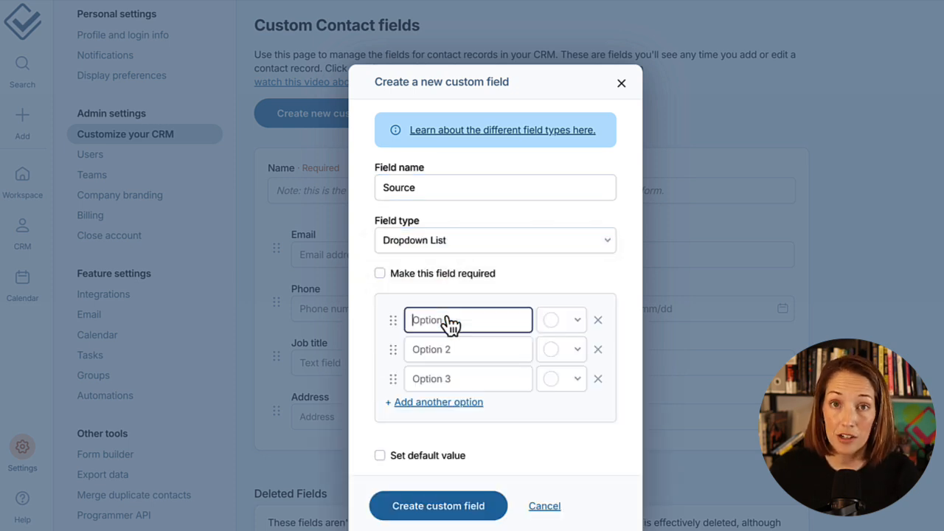
- Add options Website (blue), Social Media (cyan) and Referral (green), then create the field
text(Website)
click(562, 320)
click(563, 367)
click(487, 358)
text(Social Media)
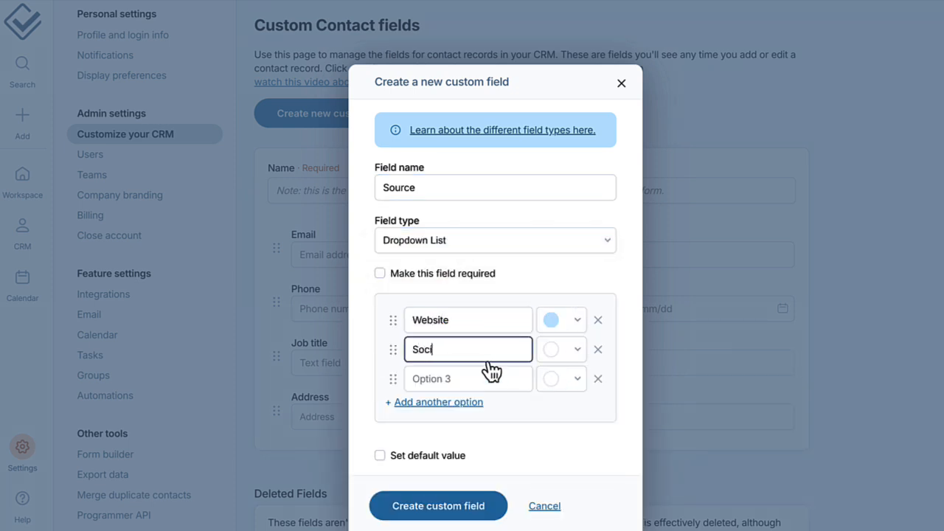
click(563, 350)
click(562, 410)
click(478, 380)
text(Referral)
click(560, 379)
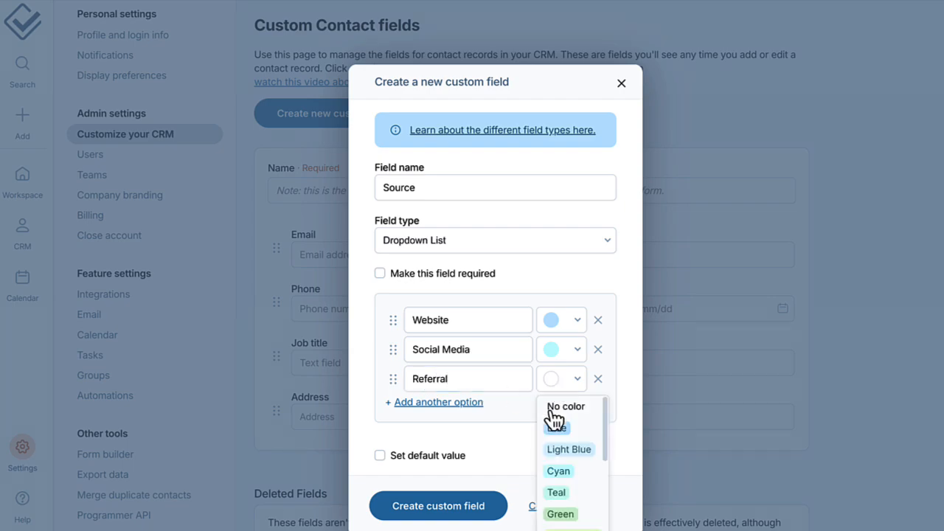
click(558, 512)
click(505, 506)
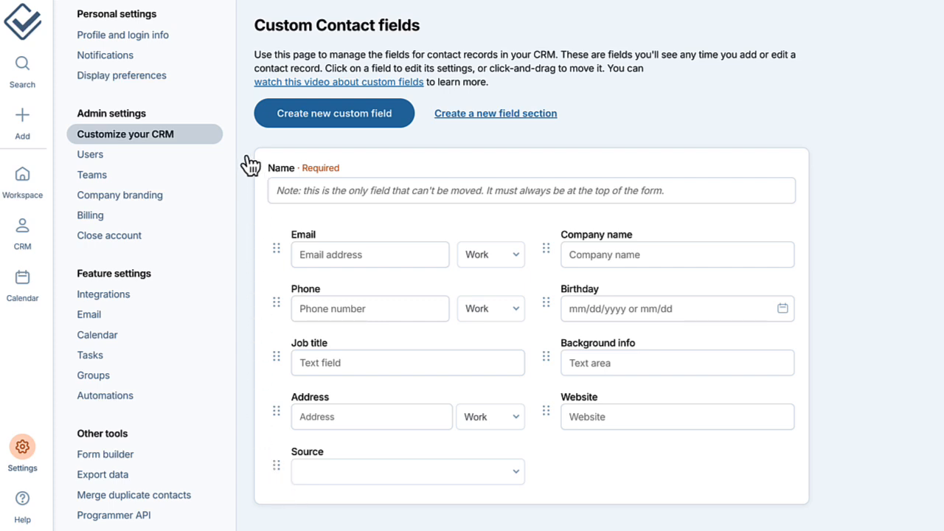
- Return to the customization overview, now showing 10 contact fields, and check the Companies fields
click(207, 144)
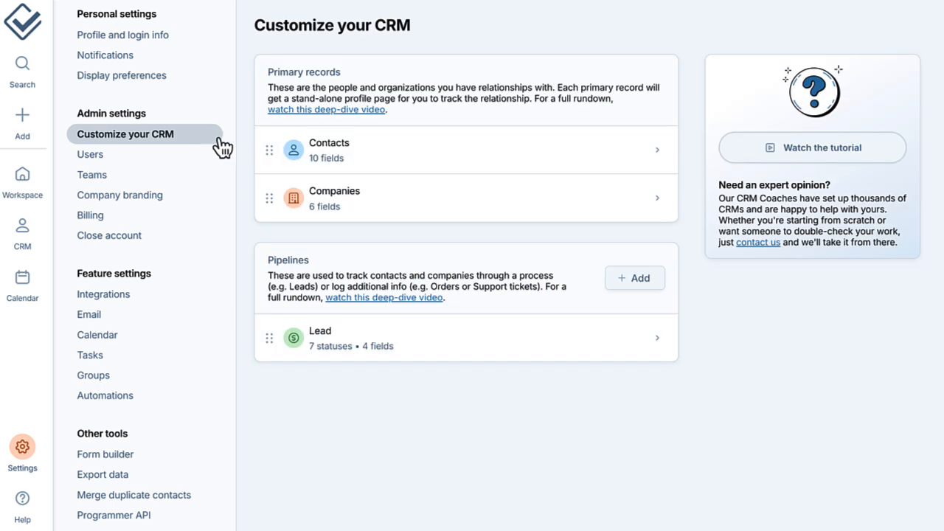
click(279, 210)
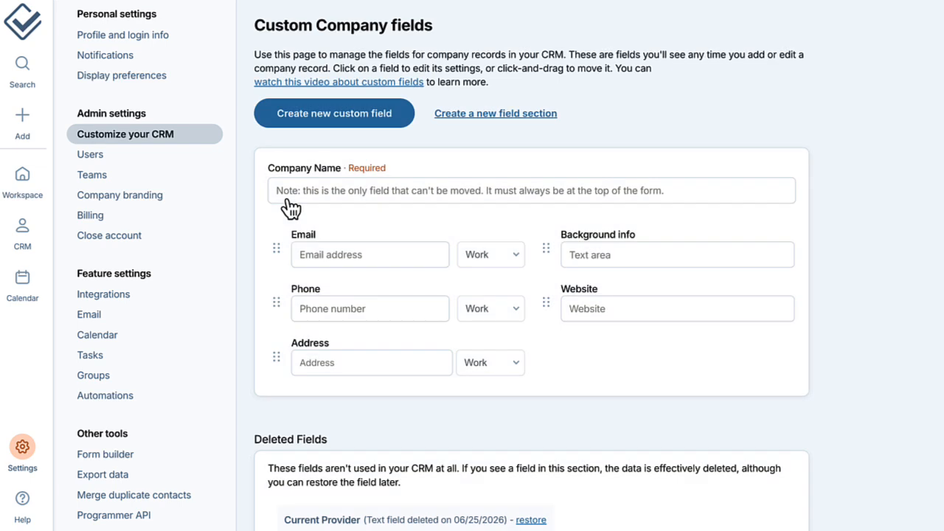
click(215, 141)
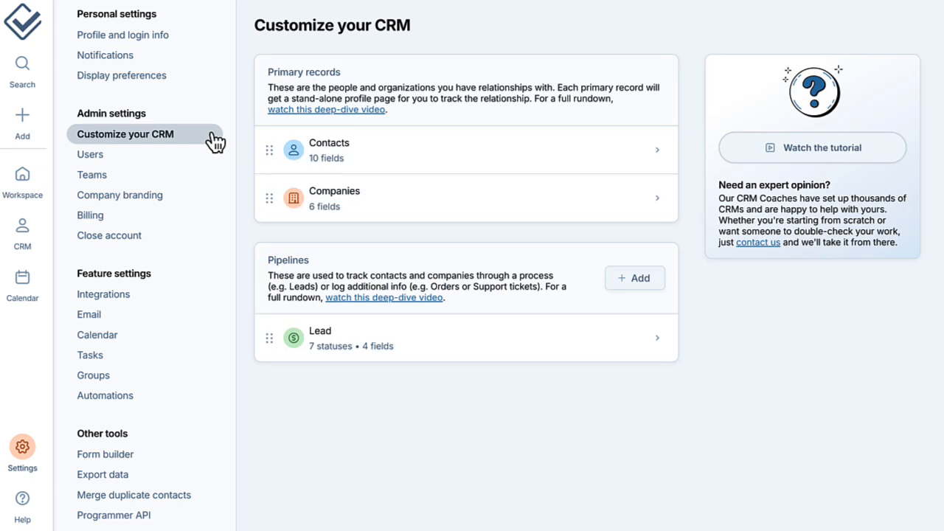
- Open and close the help center, then bring up the Add new records options
click(37, 514)
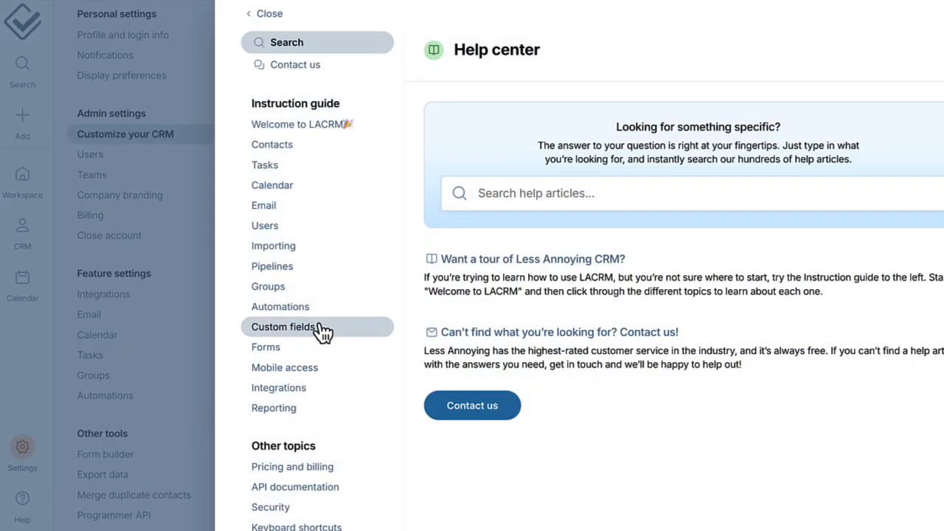
click(263, 14)
click(28, 122)
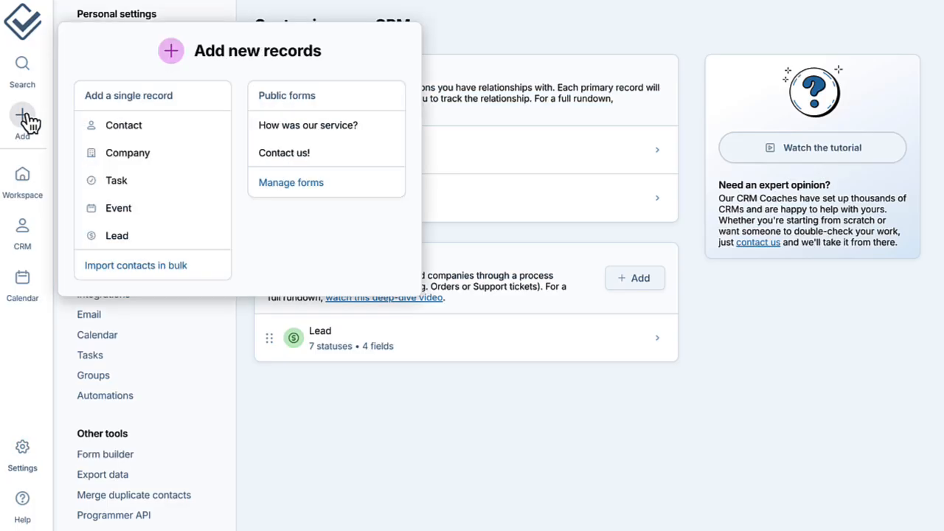
- Start a new contact with the person's name, company Bode, Schumm and Bauch, and work email
click(190, 127)
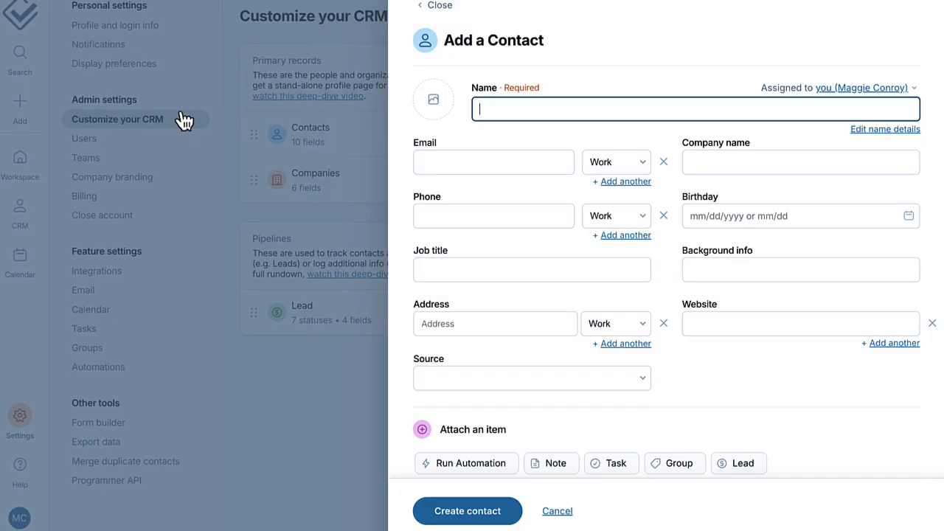
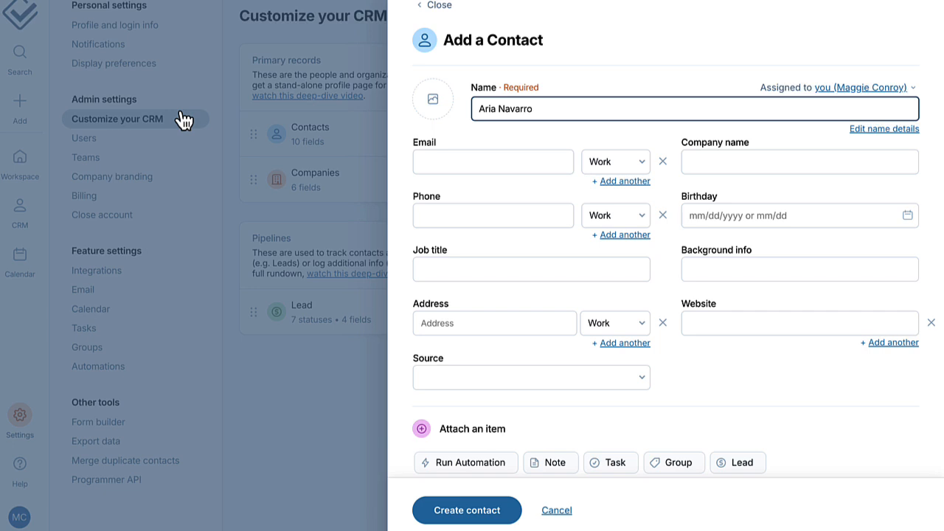
click(700, 169)
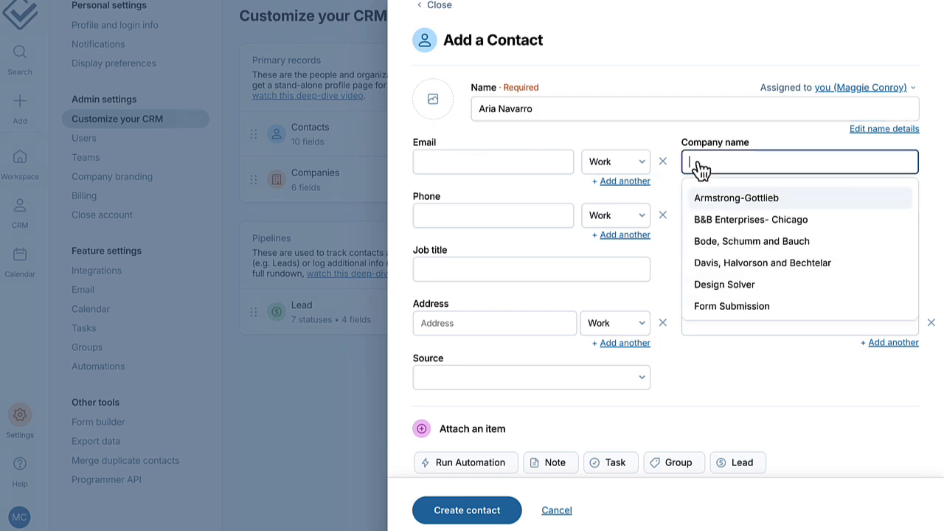
click(716, 243)
click(546, 174)
text(a)
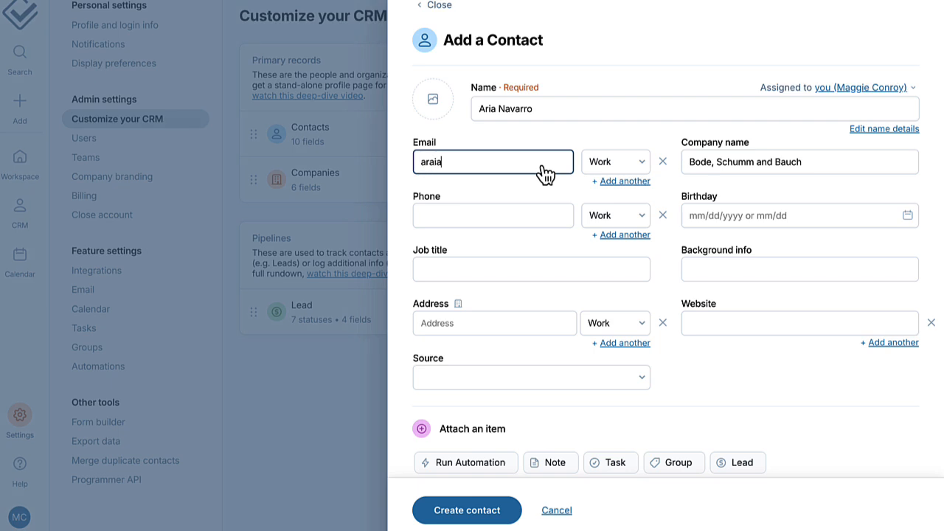
key(BackSpace)
text(@bode.com)
- Add the phone number, job title Sales Rep and Source Website, then create the contact
click(562, 215)
text(5557894561)
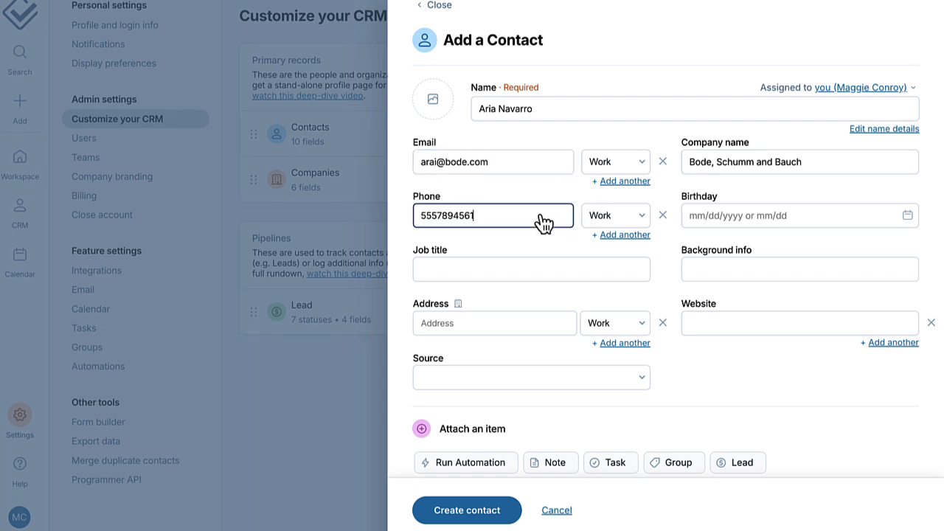
click(534, 278)
text(Sales Rep)
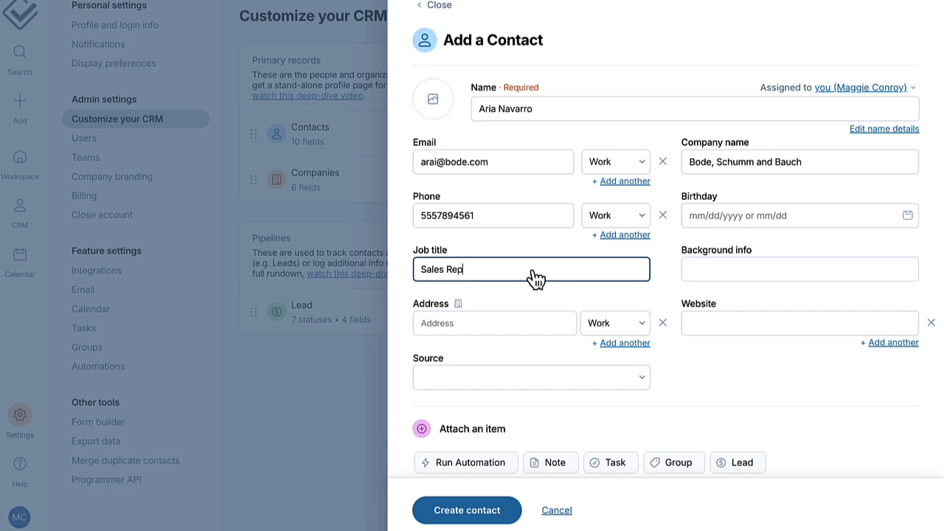
click(633, 378)
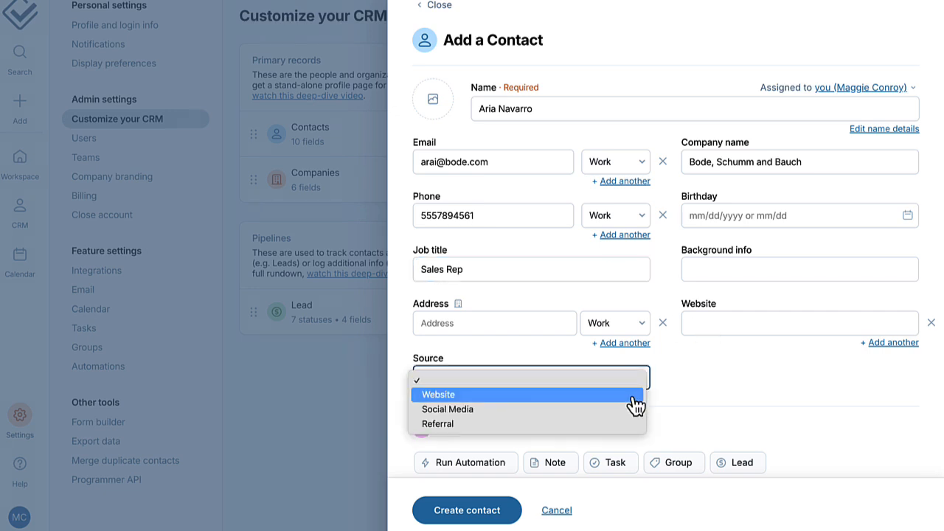
click(635, 396)
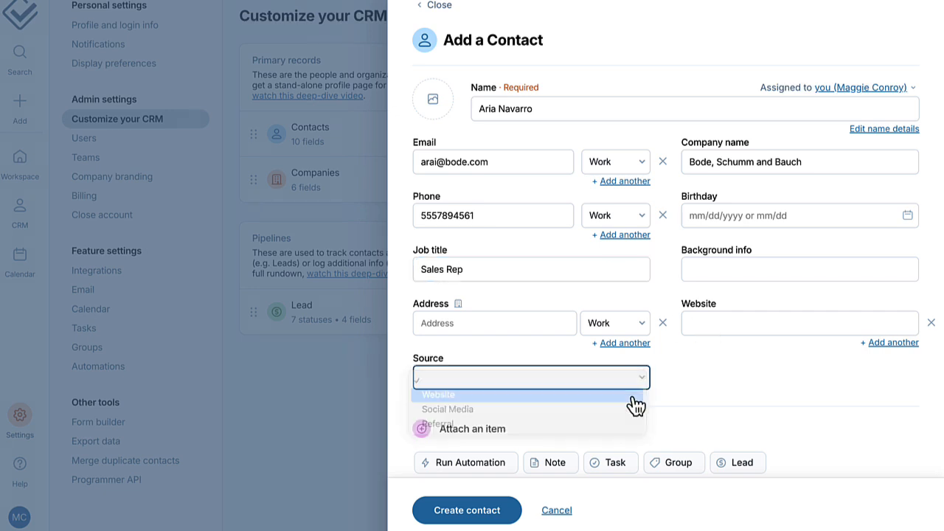
click(506, 511)
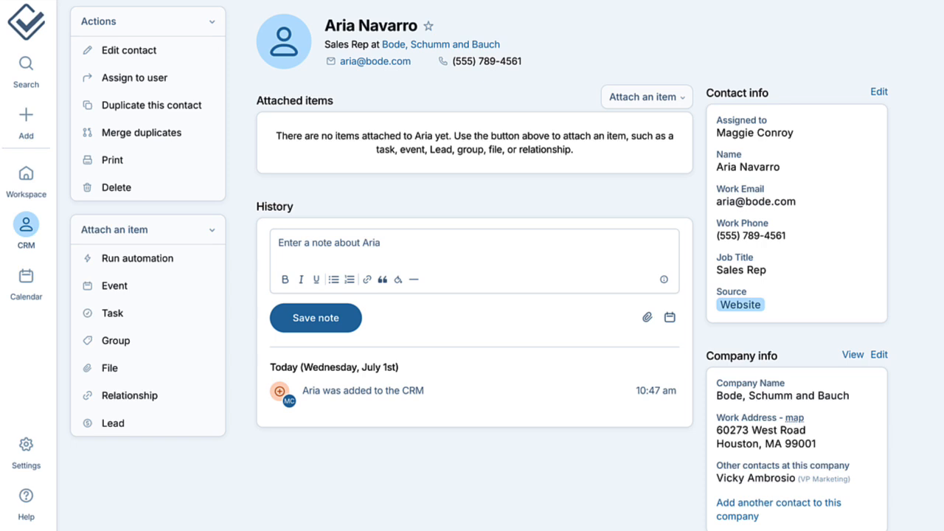
drag(717, 135, 787, 313)
drag(720, 378, 888, 496)
click(922, 474)
click(668, 98)
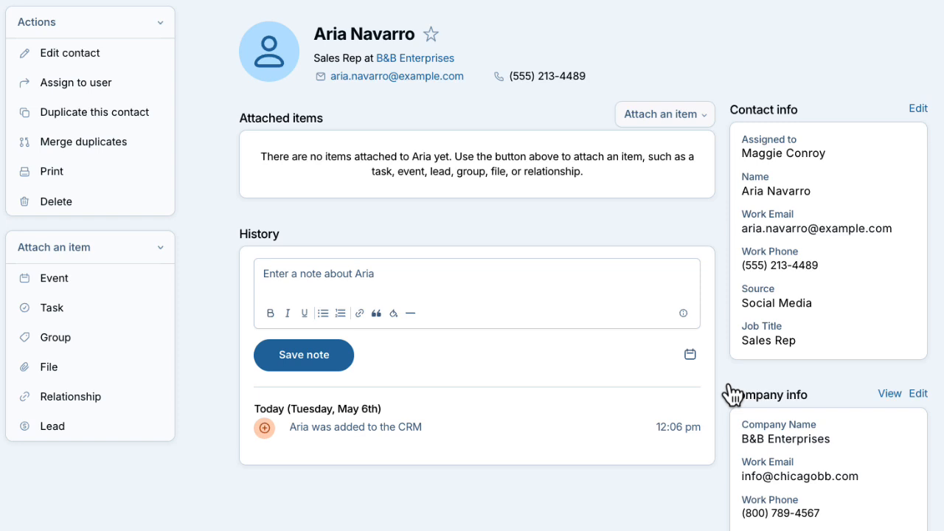
- Save a note about meeting the contact at the conference and their tool review
click(654, 289)
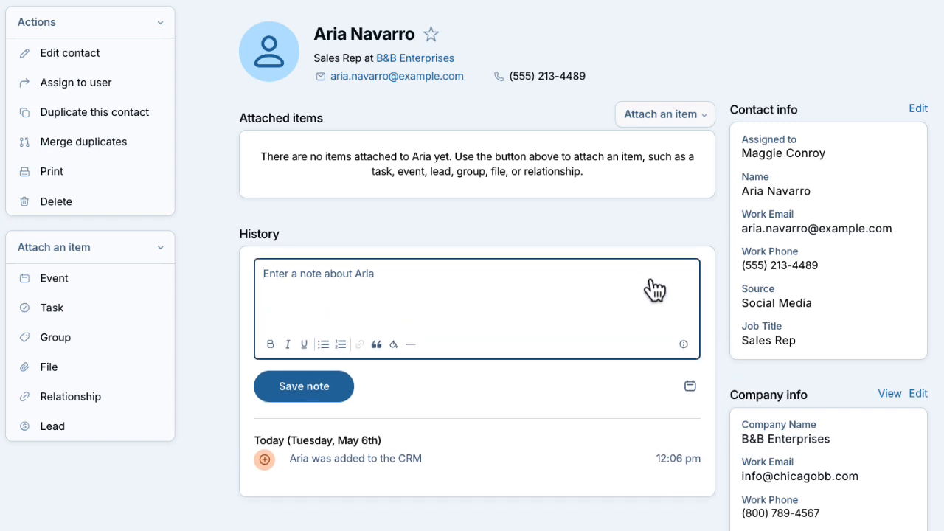
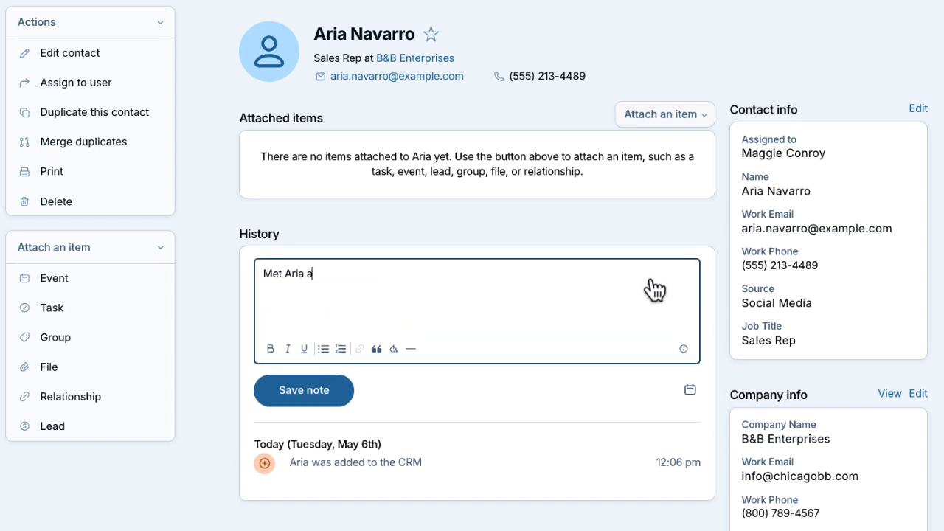
text(t the conference table and she mentioned they were reviewing tools )
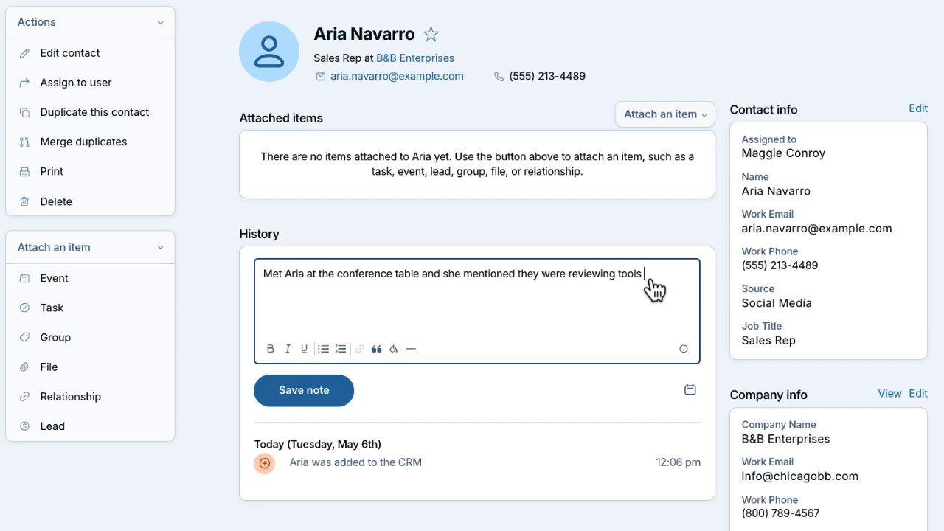
text(to help organize internal workflows. She asked to followup later this)
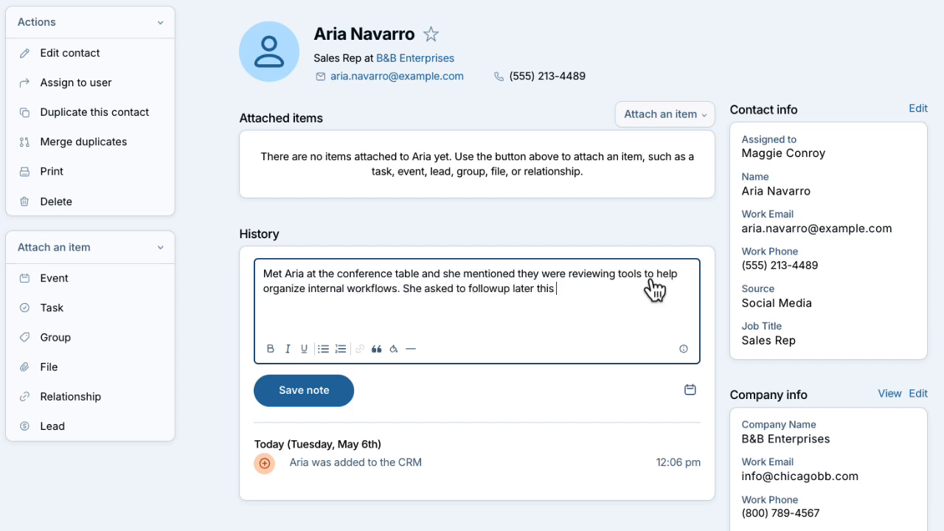
text( summer after their team finishes budget planning.)
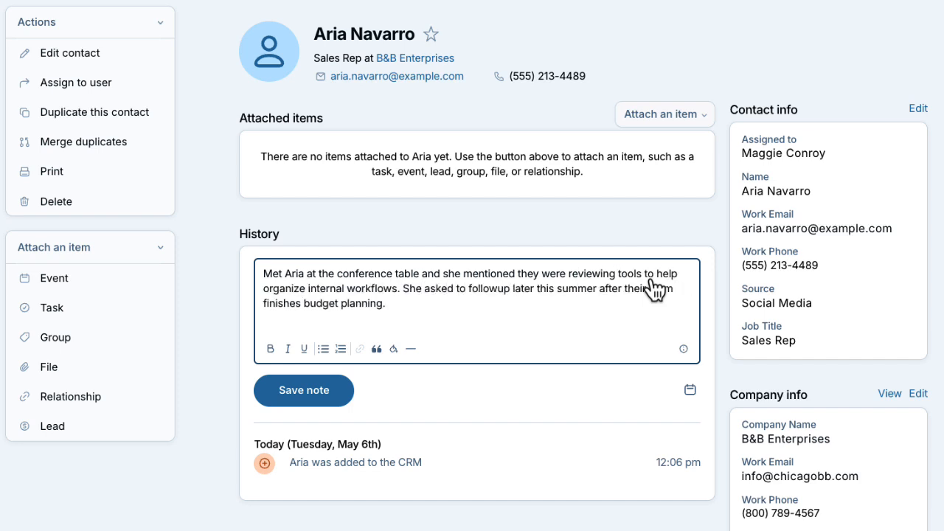
click(332, 399)
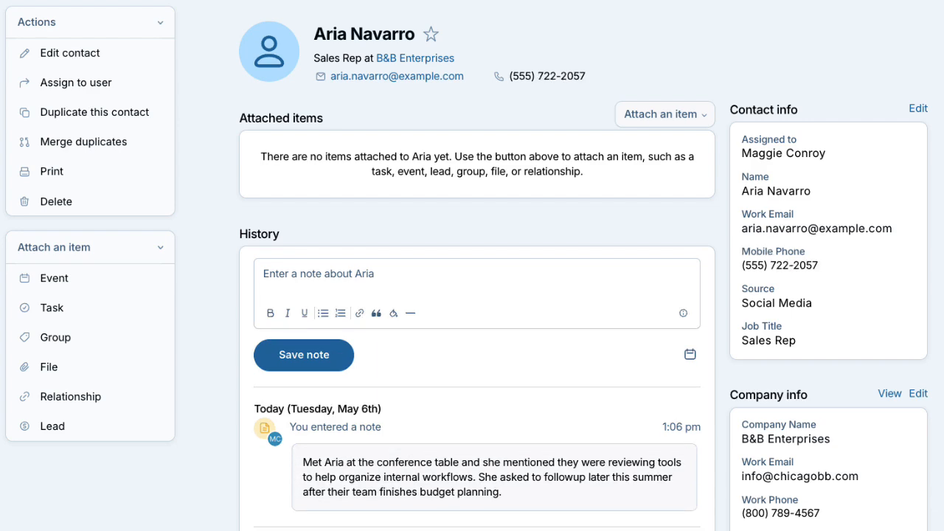
- Scroll through the contact's history and open the B&B Enterprises company page
scroll(472, 295, down, 3)
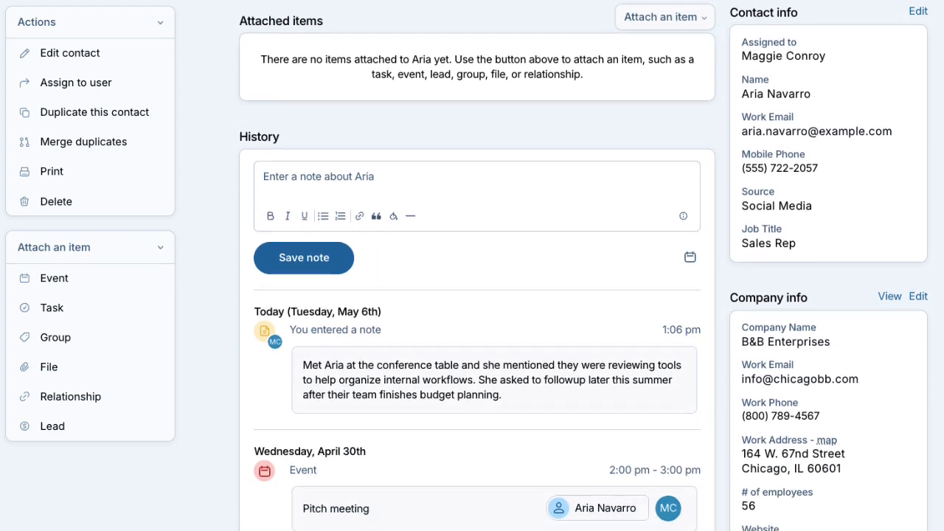
scroll(472, 295, down, 5)
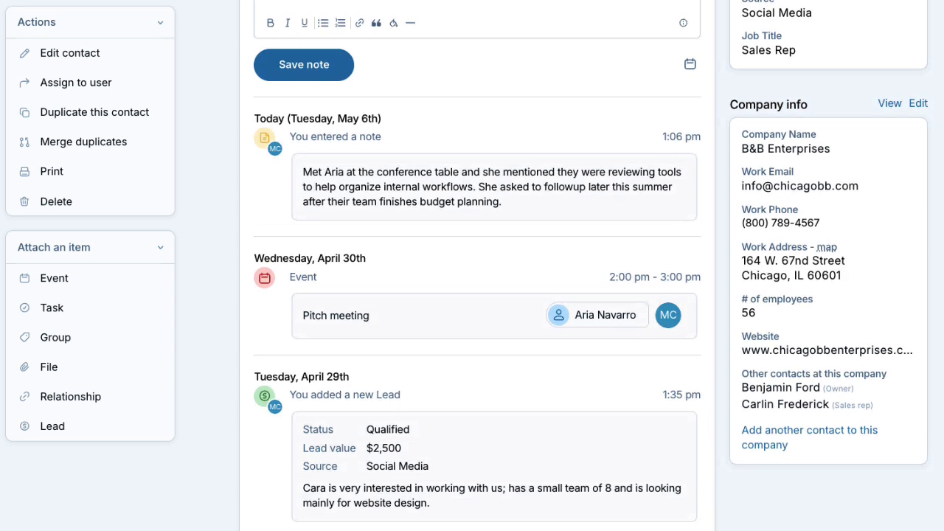
scroll(473, 295, down, 2)
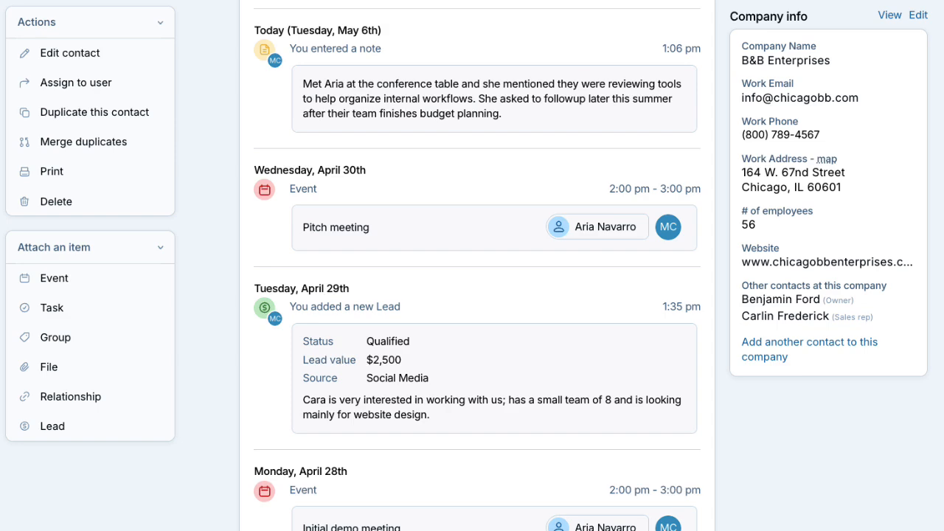
click(786, 60)
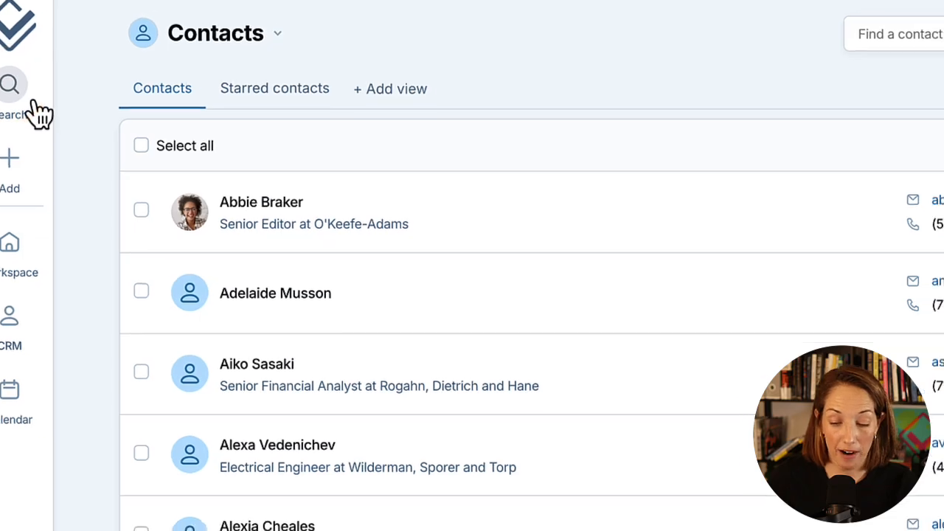
click(50, 109)
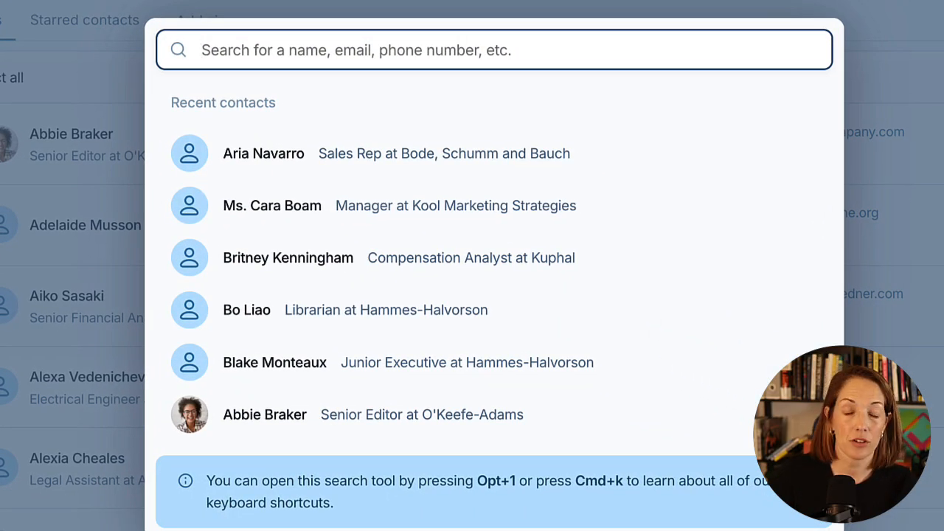
text(722)
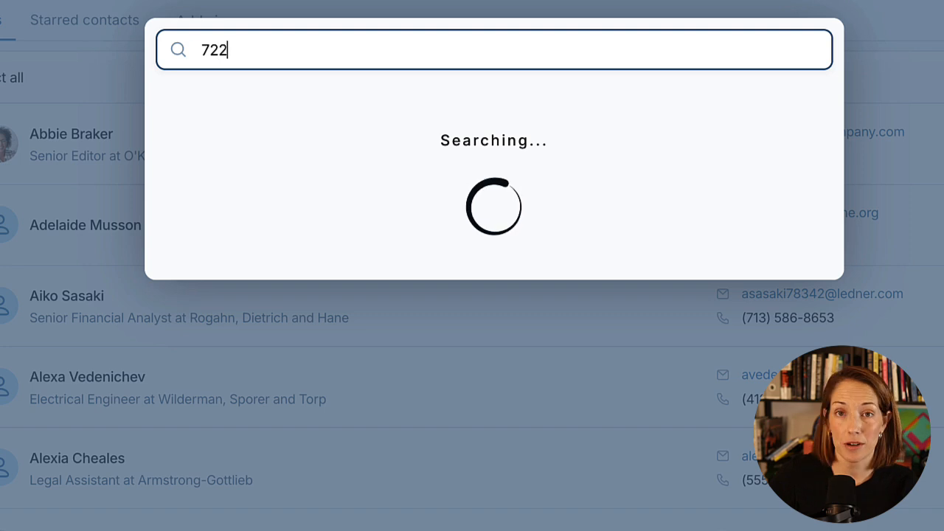
text(-2057)
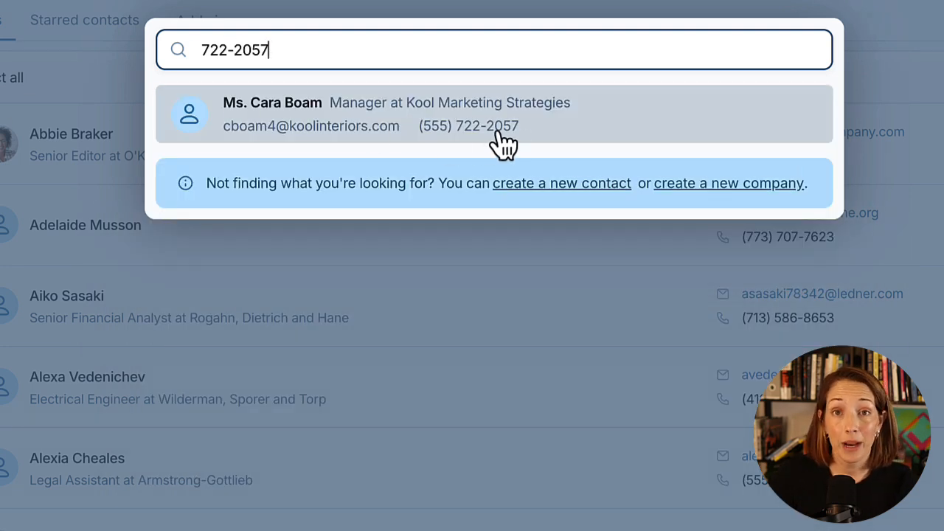
drag(332, 65, 153, 56)
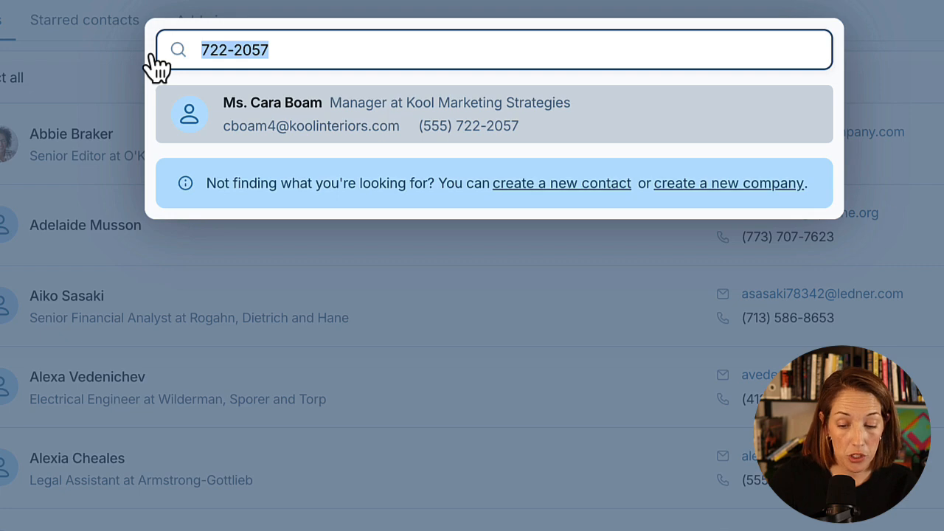
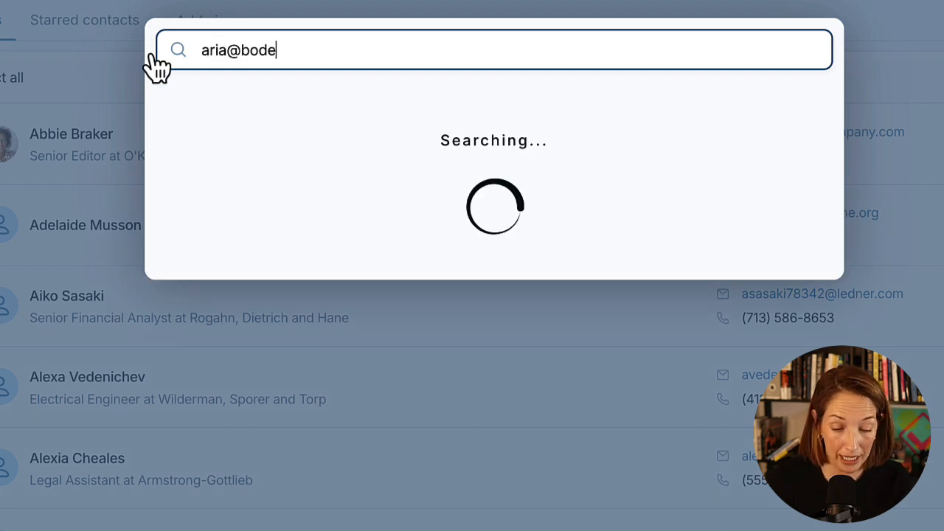
click(279, 124)
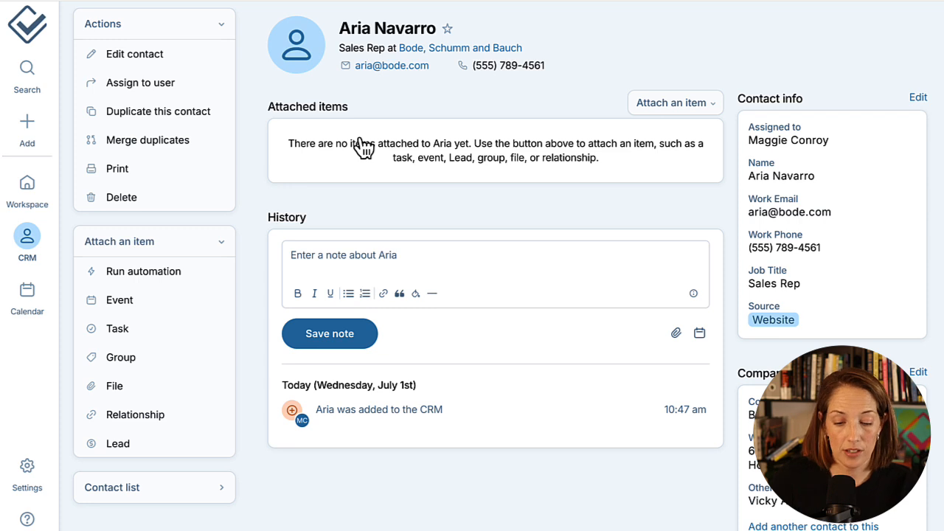
mouse_move(37, 243)
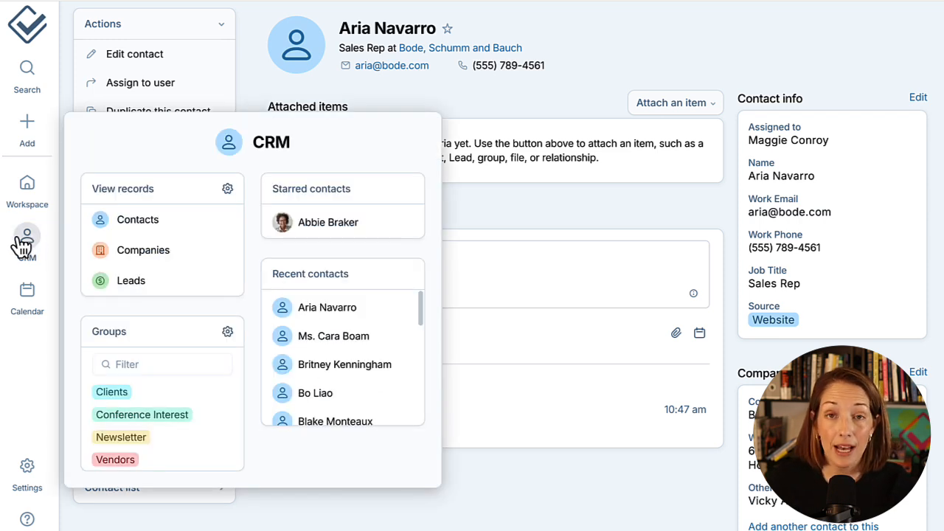
click(184, 225)
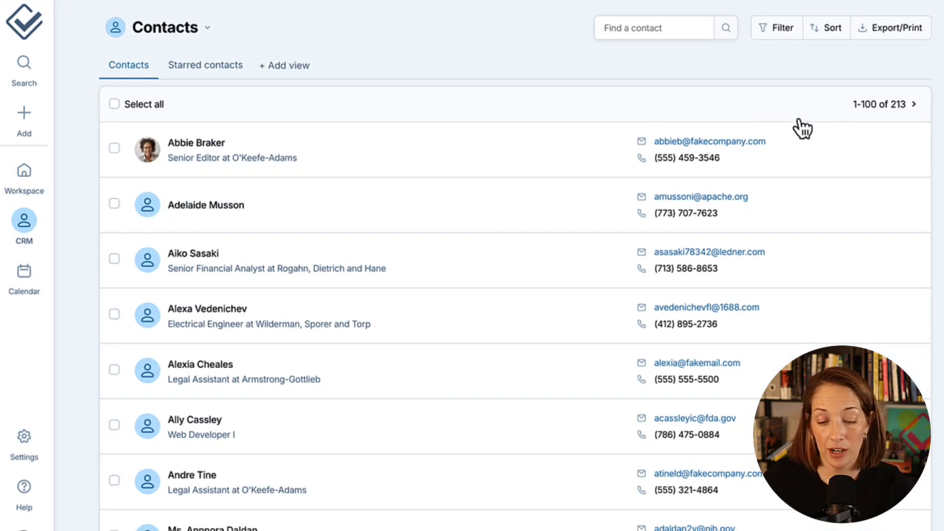
- Check the 213-contact total and sort the contact list by date updated
drag(906, 105, 855, 112)
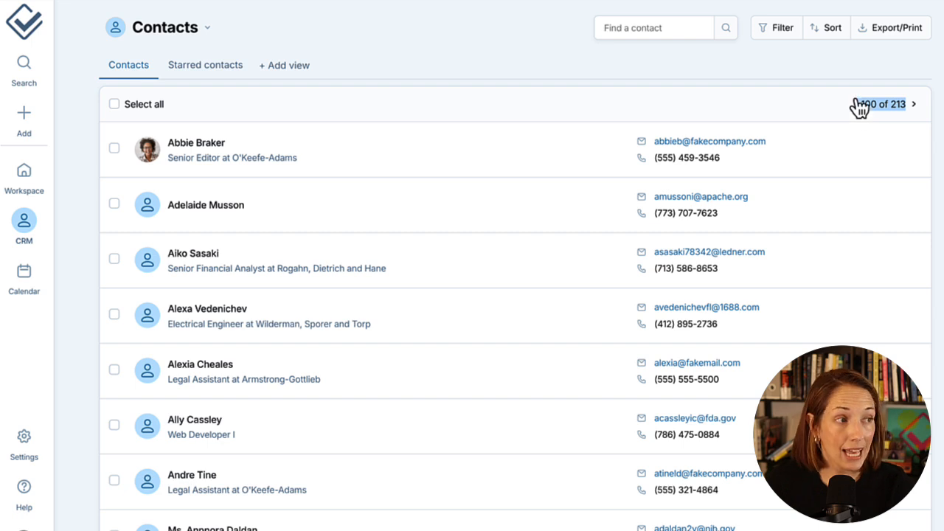
click(836, 105)
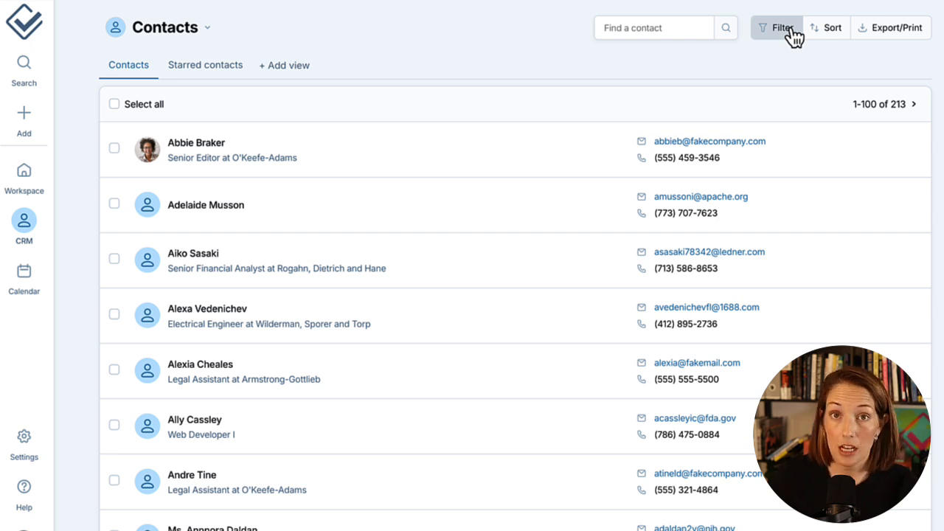
click(844, 32)
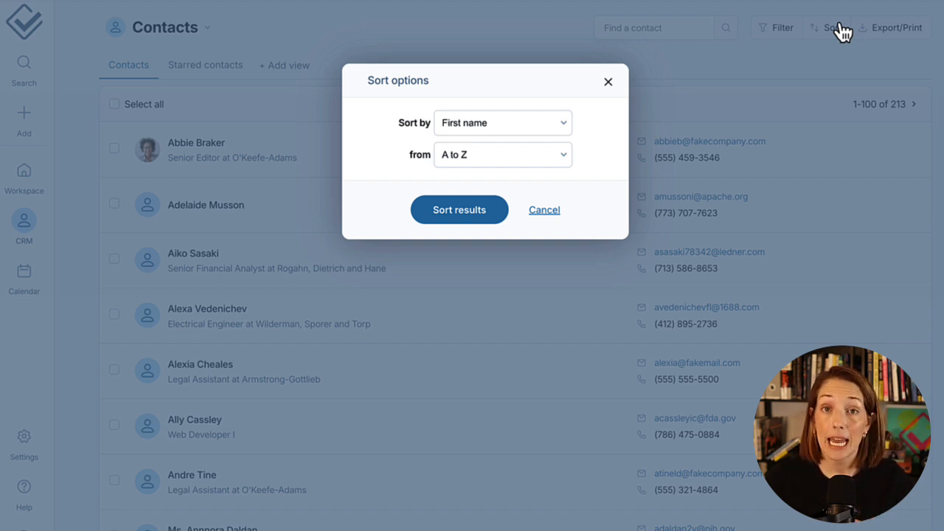
click(563, 129)
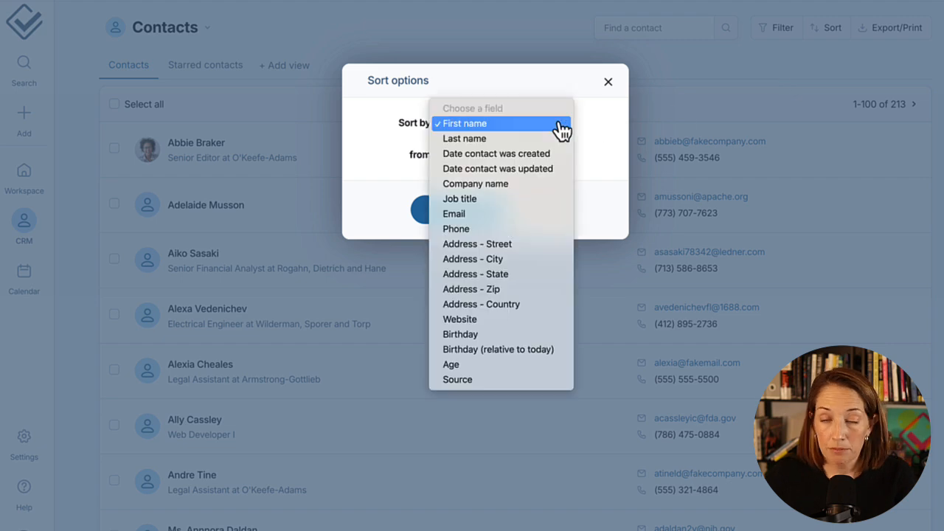
click(559, 171)
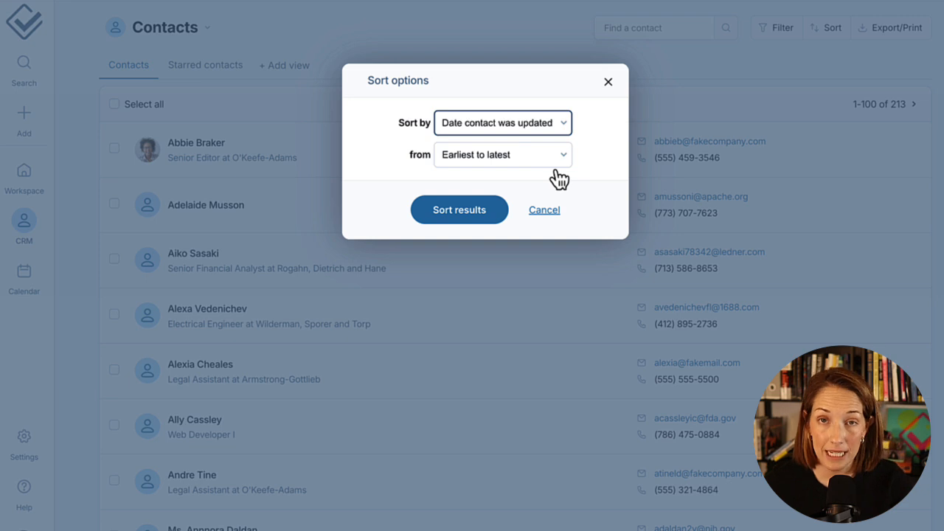
click(505, 215)
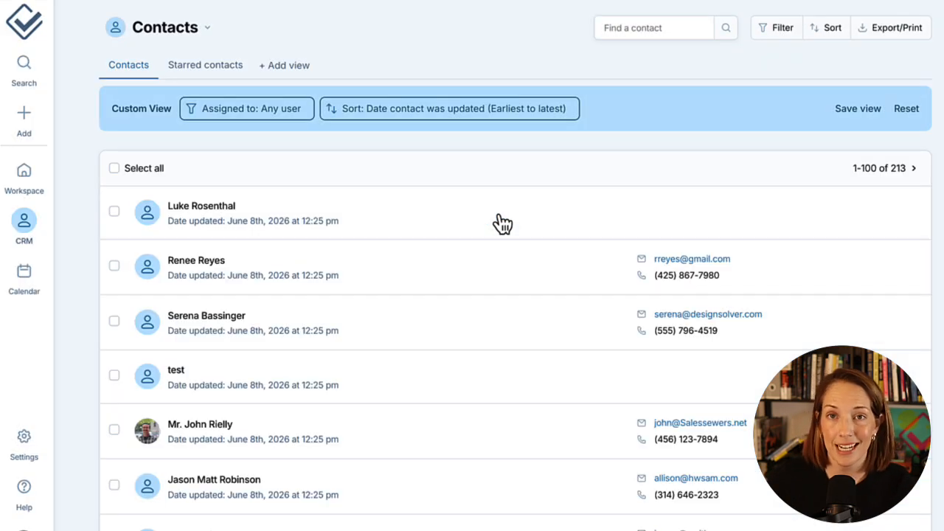
- Reset the custom view so contacts return to default alphabetical order
drag(352, 232, 170, 229)
click(391, 230)
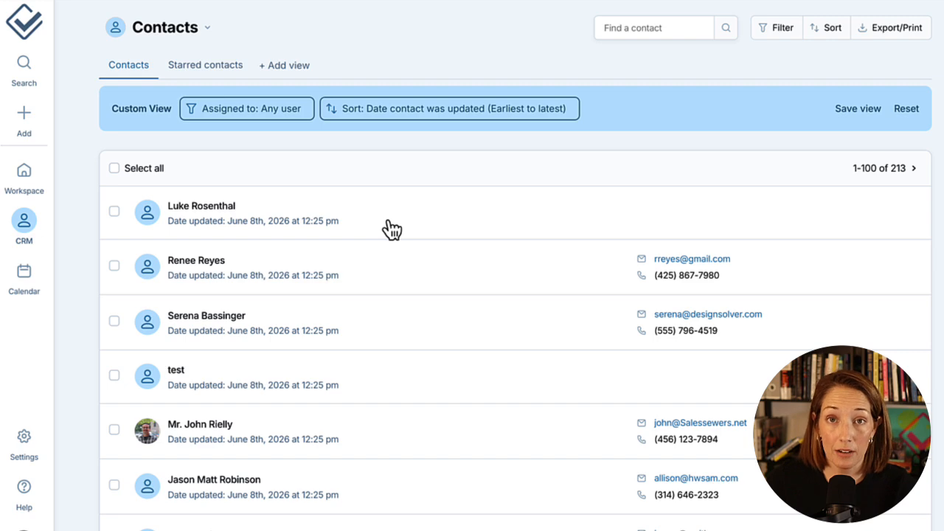
click(430, 114)
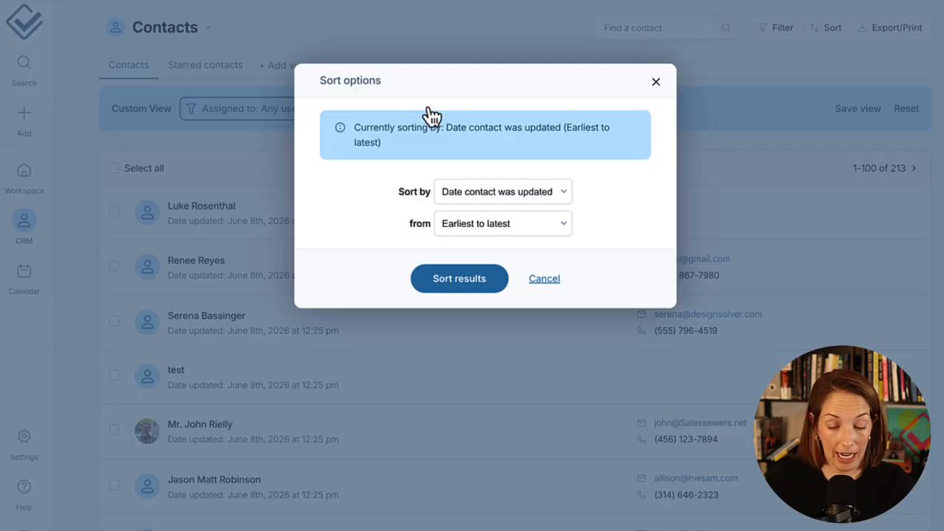
click(655, 83)
click(908, 111)
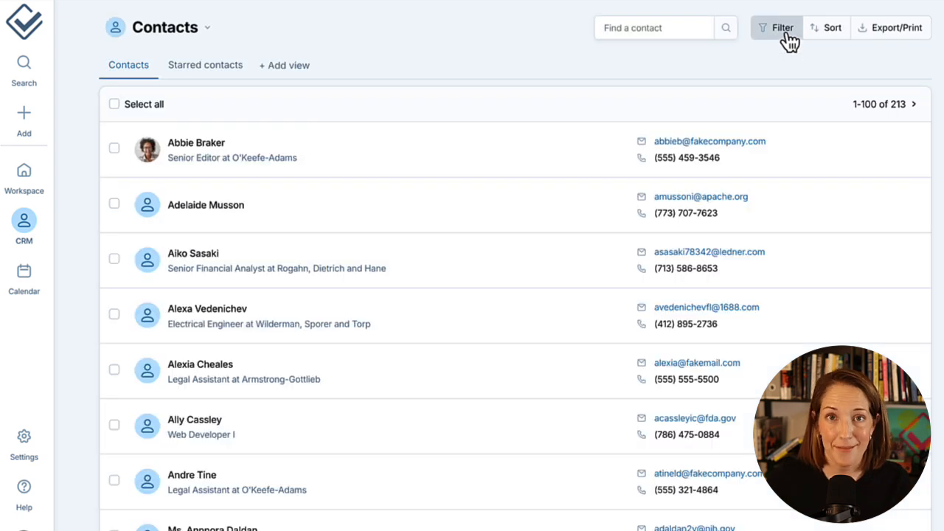
click(783, 30)
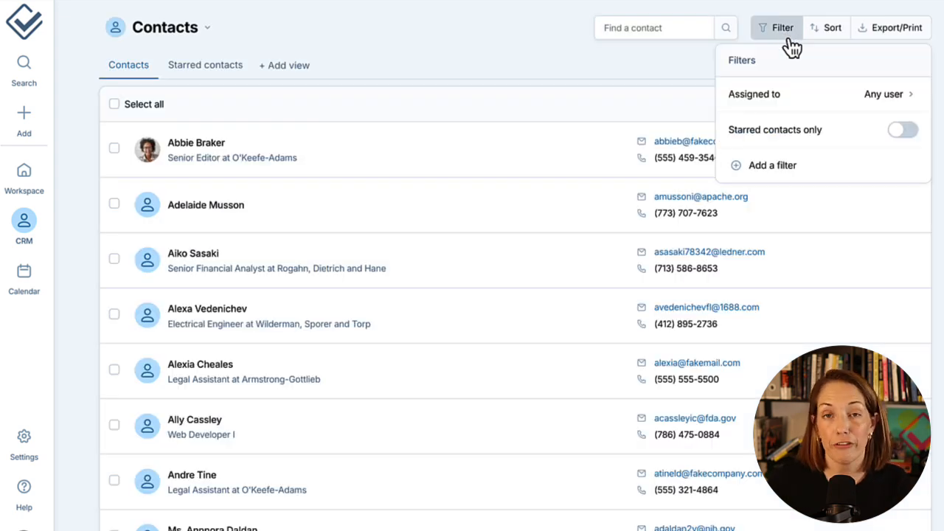
- Filter contacts to Source is Social Media
click(766, 170)
click(413, 153)
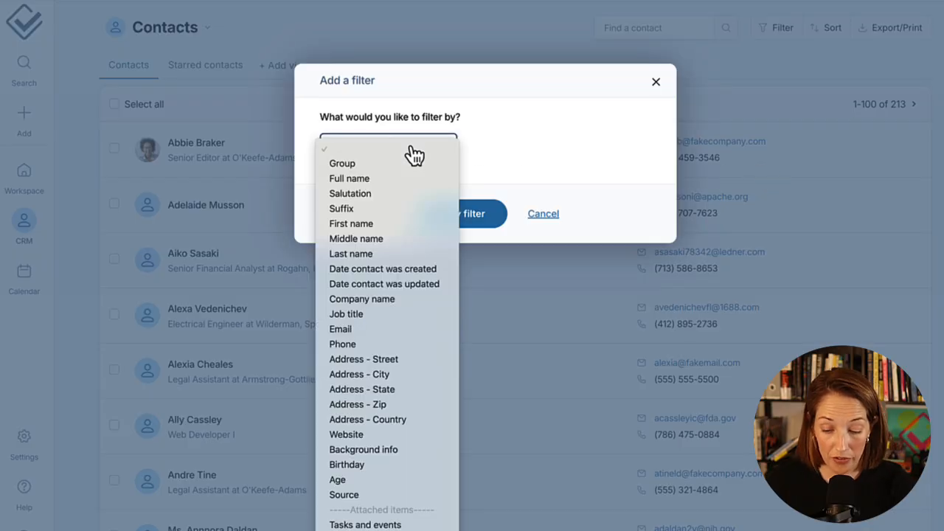
click(392, 500)
click(448, 215)
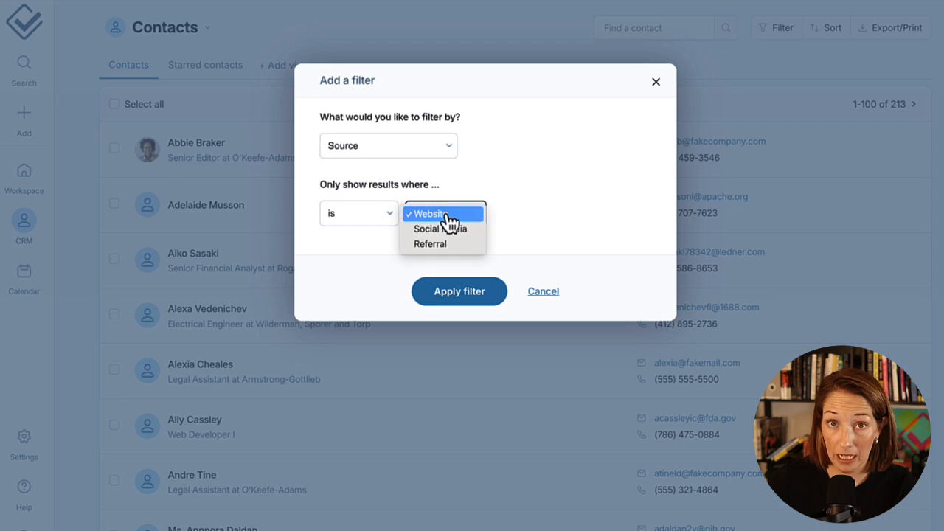
click(445, 230)
click(448, 290)
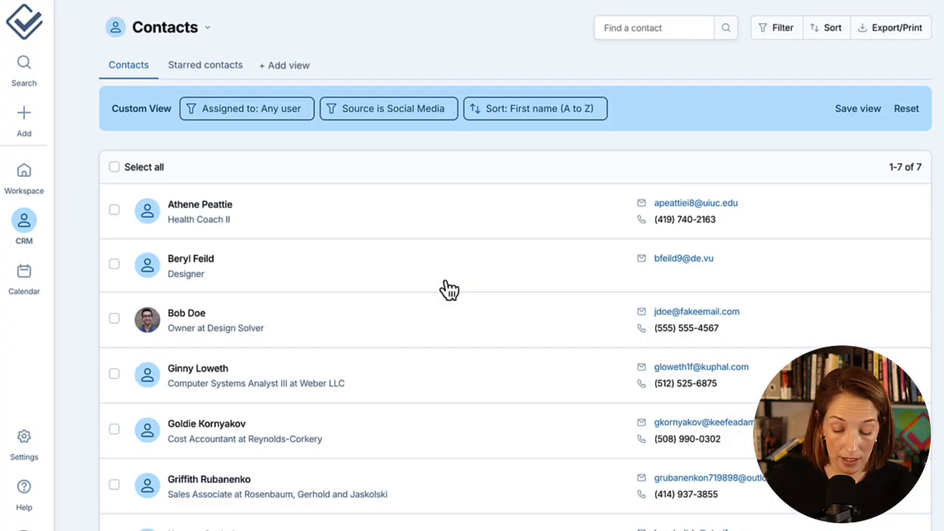
- Add an Address - City contains st. Louis filter, then reset to all 213 contacts
click(778, 30)
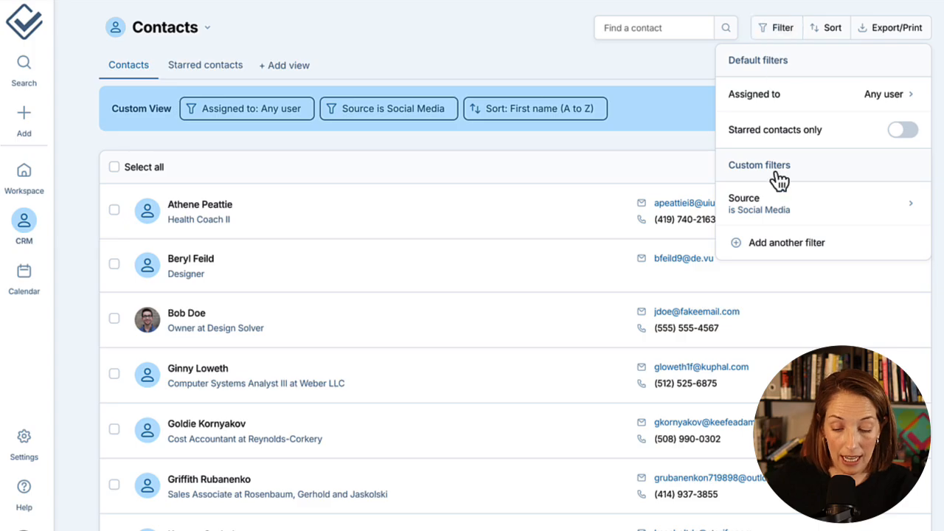
click(776, 245)
click(432, 153)
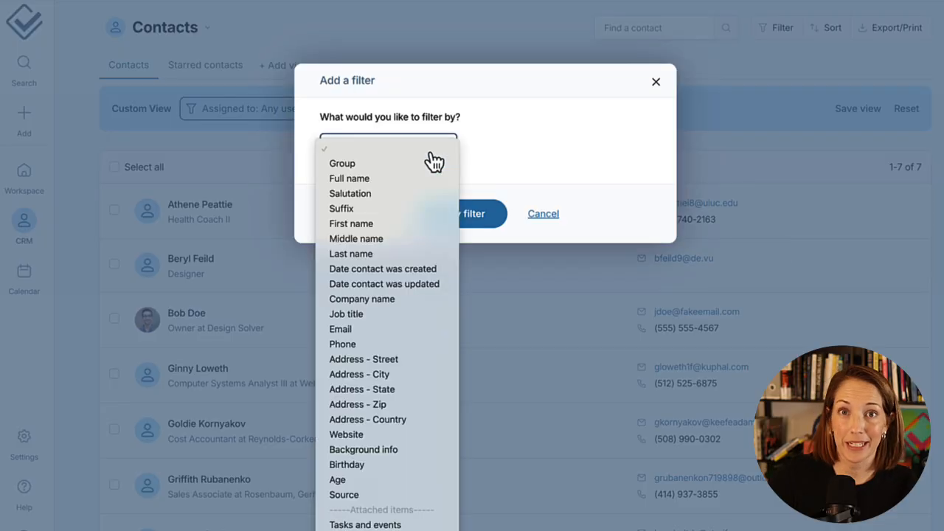
click(425, 375)
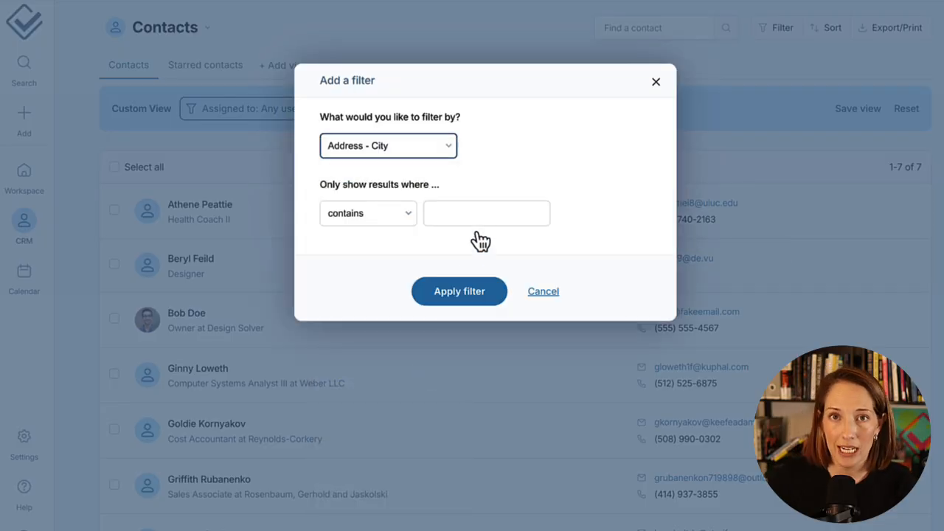
click(484, 218)
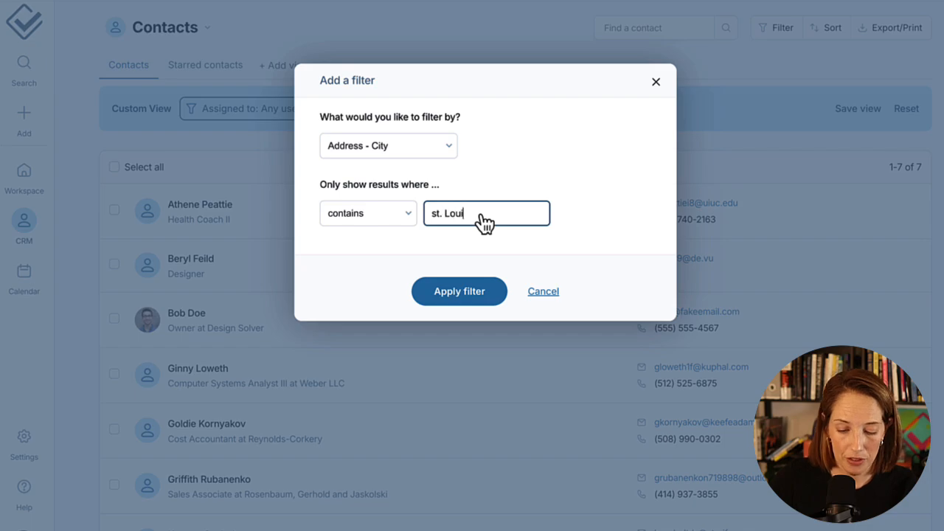
click(461, 292)
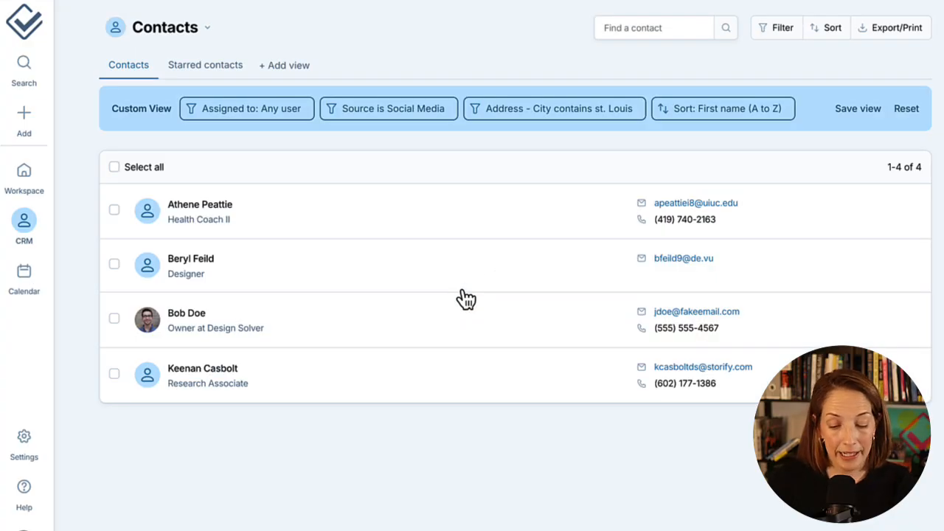
click(908, 111)
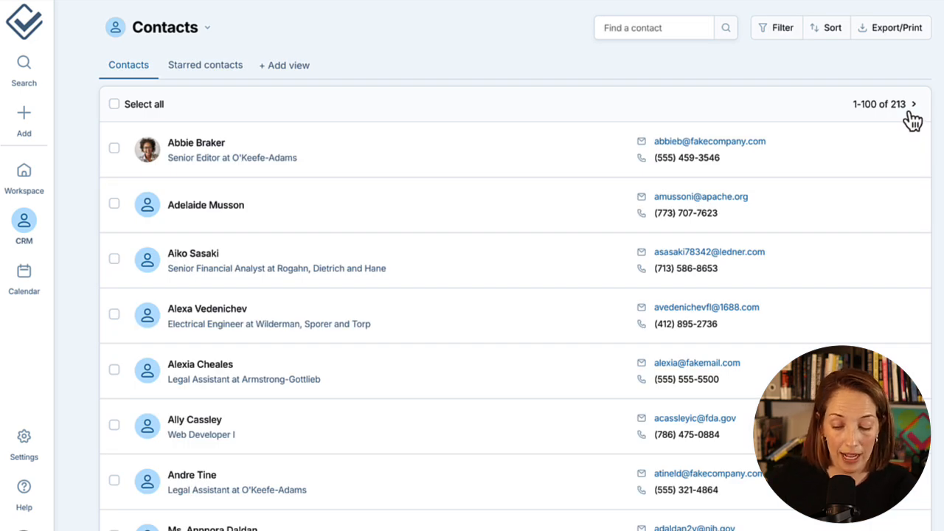
- Filter contacts to Age is 64
click(796, 29)
click(811, 165)
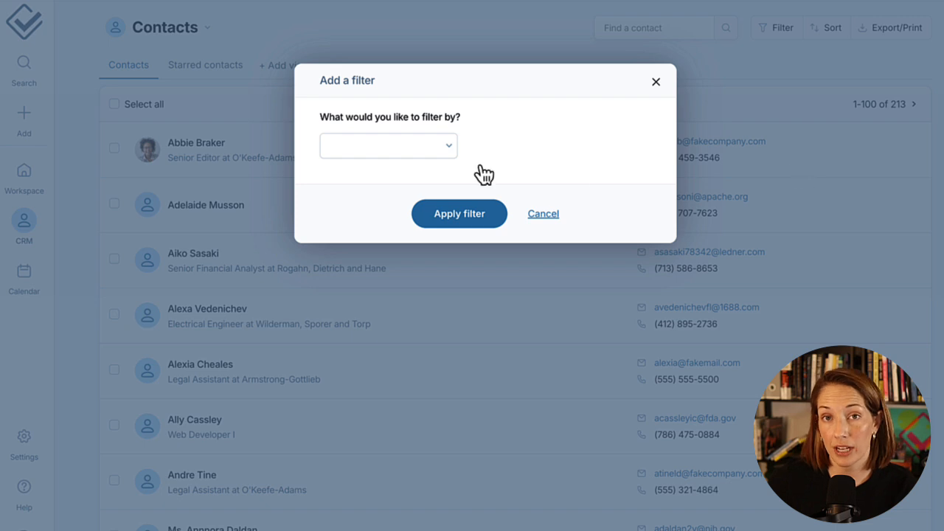
click(435, 152)
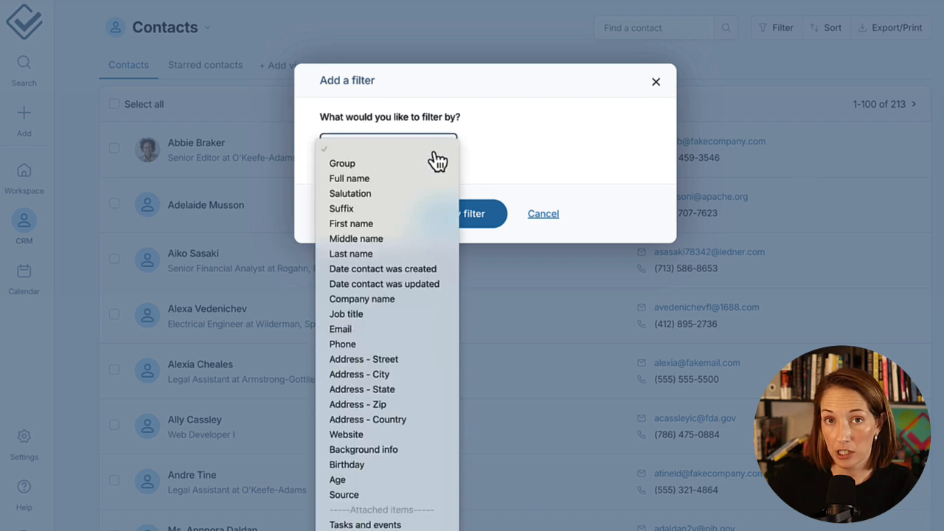
click(397, 480)
click(473, 224)
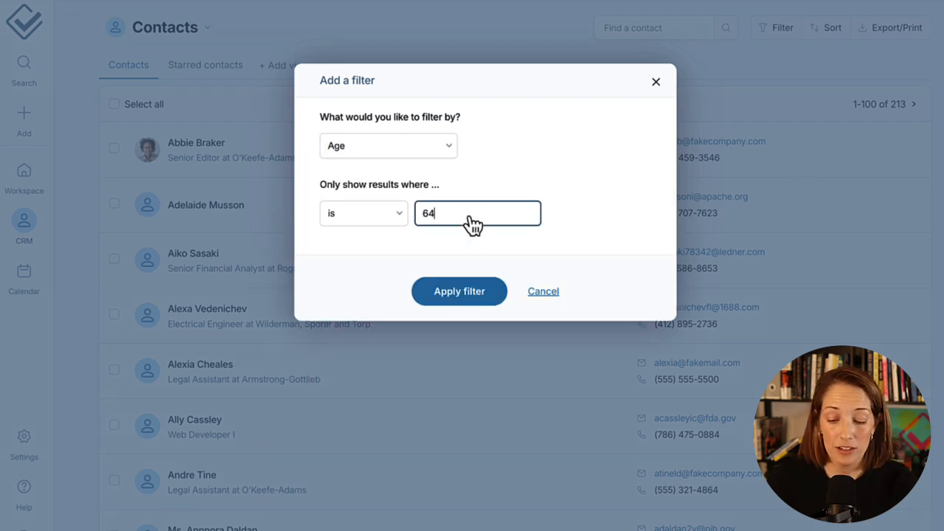
click(483, 290)
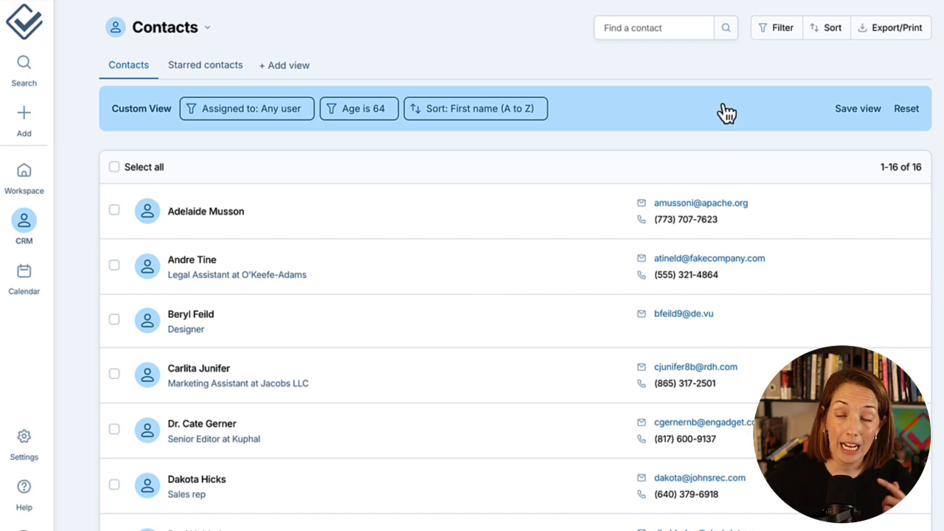
- Add a Birthday in next month filter, leaving 10 contacts, and start saving the view
click(760, 30)
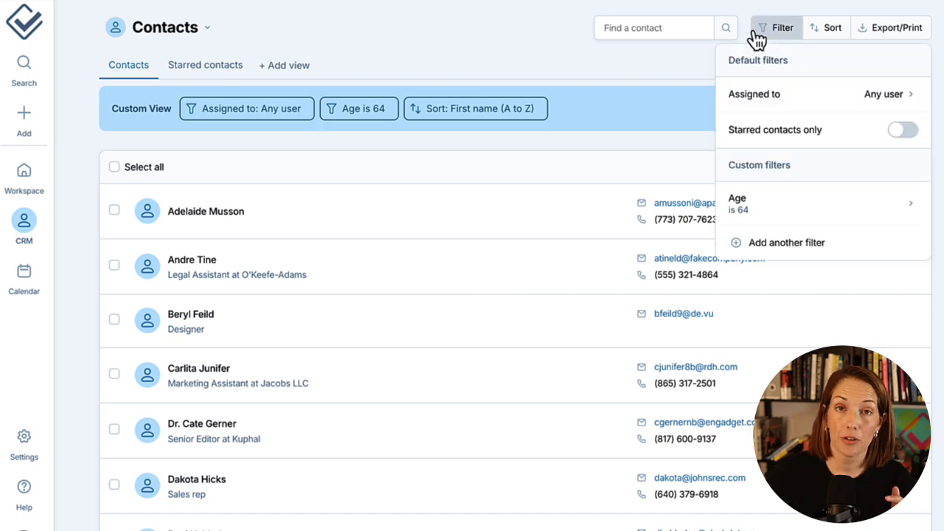
click(788, 249)
click(427, 152)
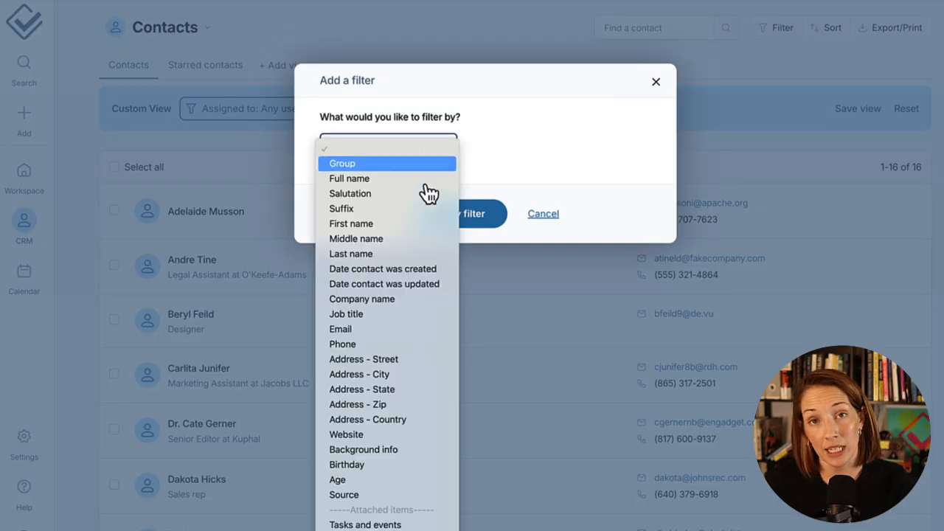
click(416, 524)
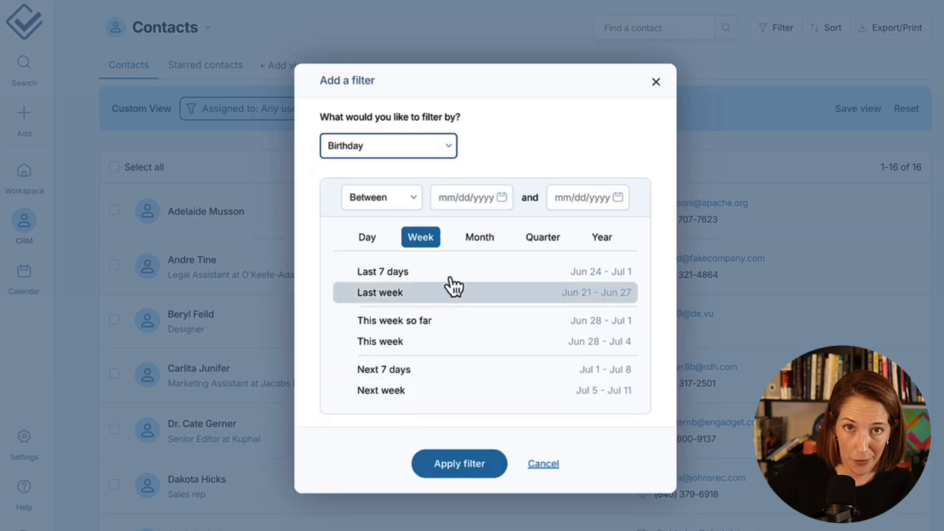
click(478, 247)
click(449, 392)
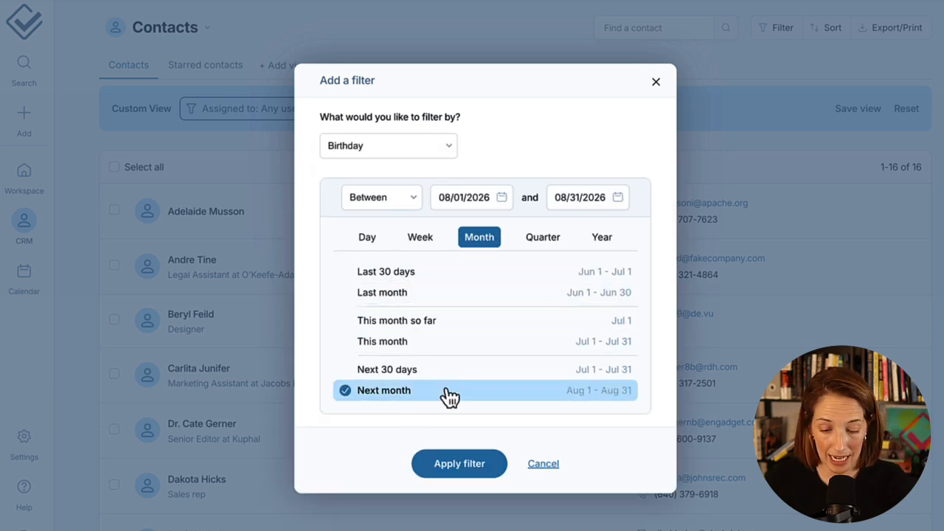
click(459, 464)
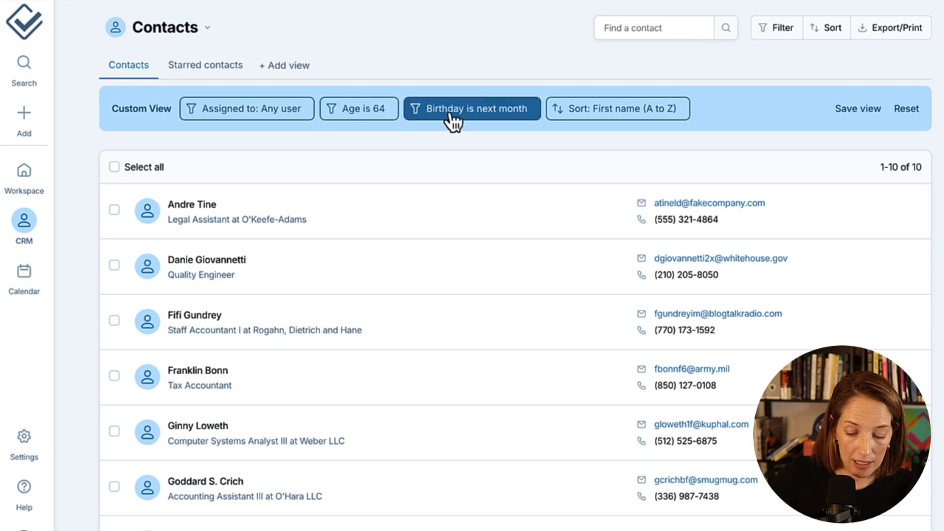
click(856, 116)
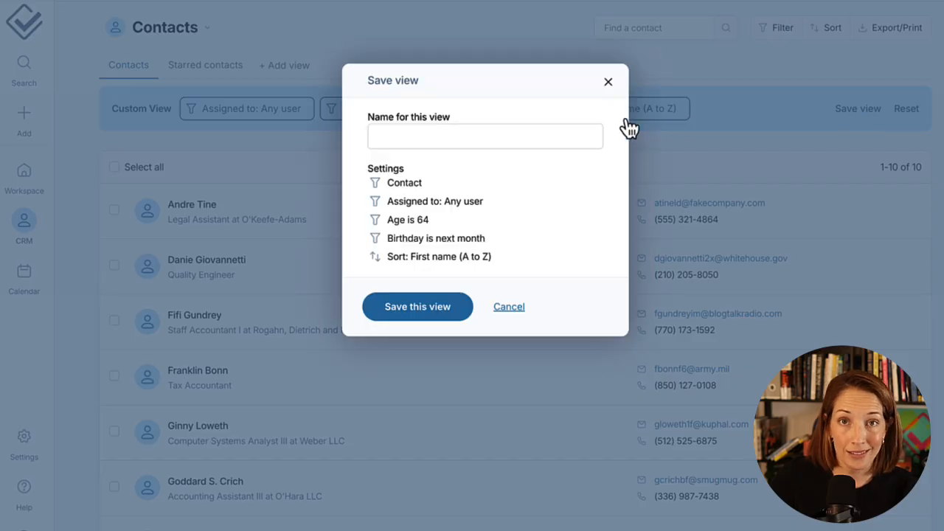
- Save the view as '65 Next Month' and switch between it and all Contacts
click(557, 143)
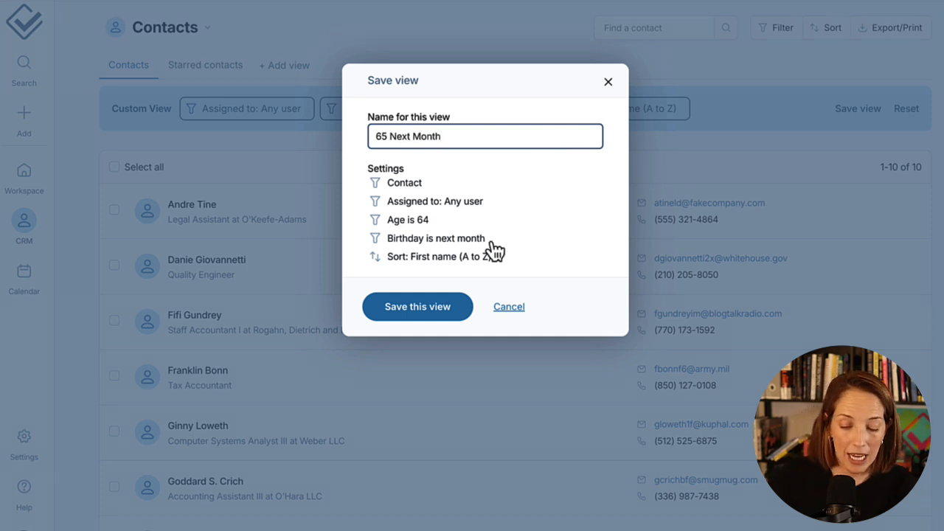
click(439, 316)
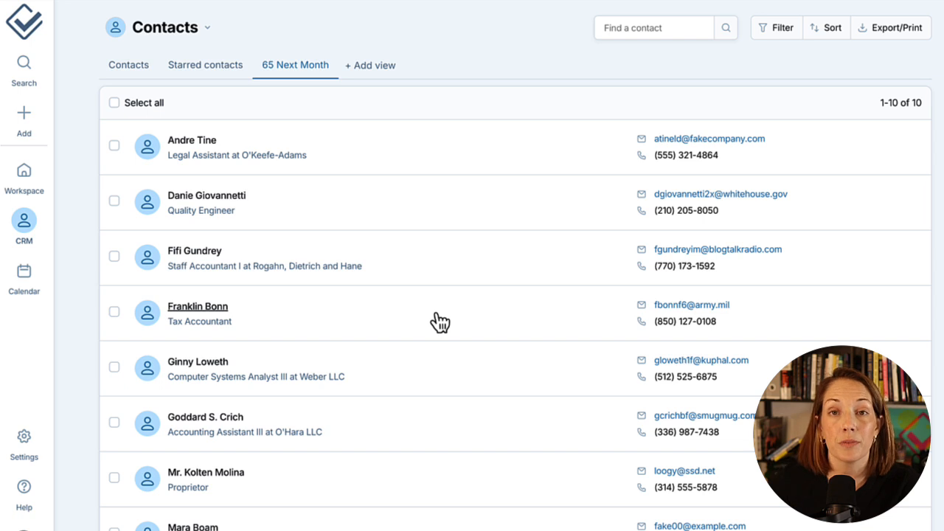
click(145, 78)
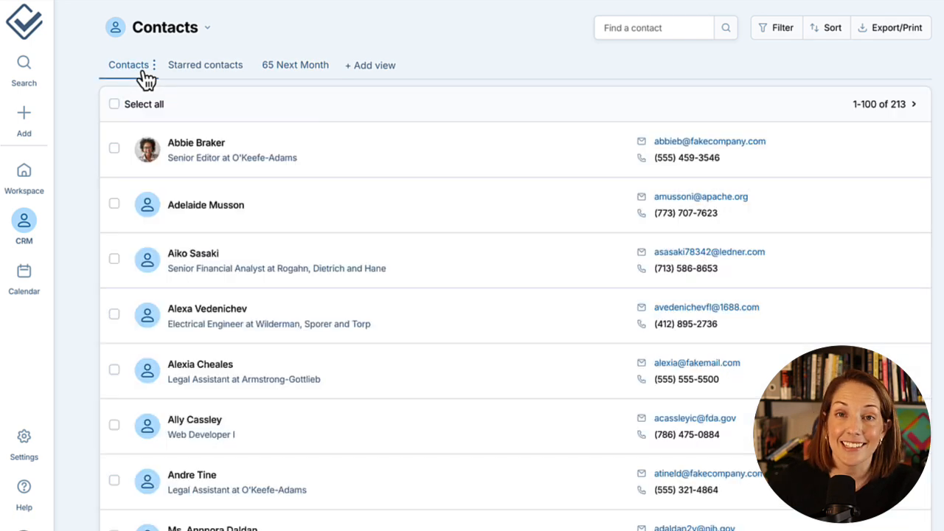
click(299, 74)
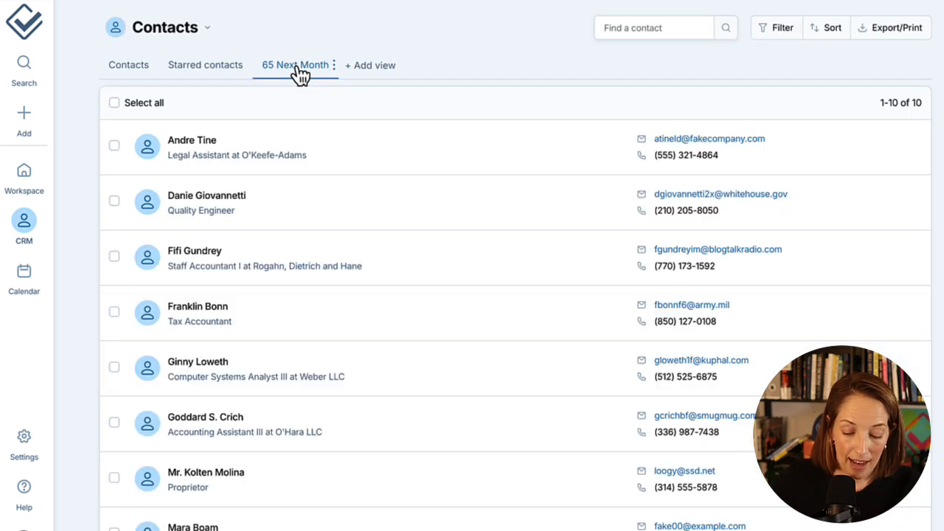
- Switch to the 28-company Companies list and bring up its filter options
click(205, 34)
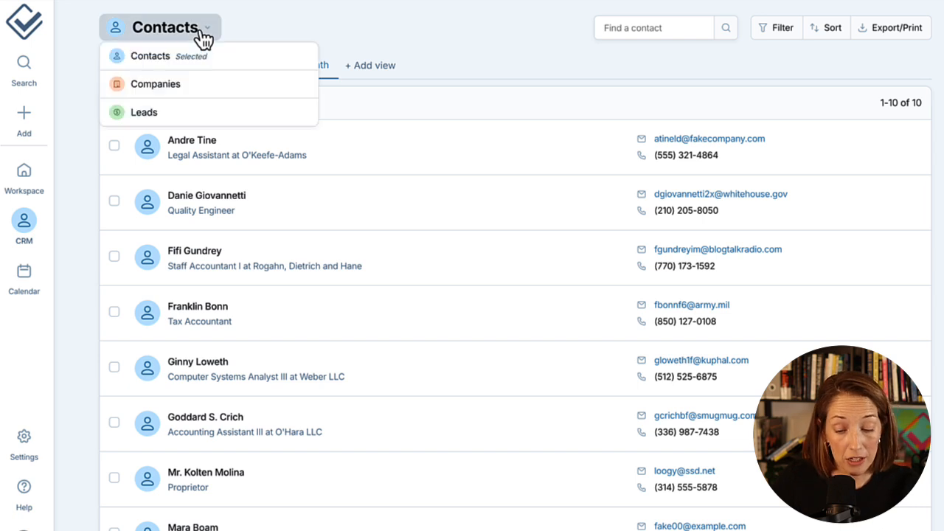
click(199, 85)
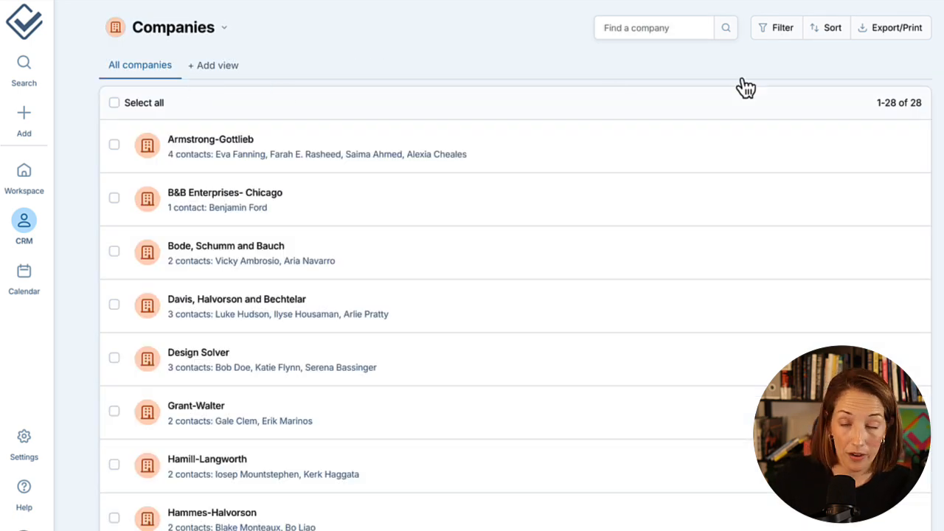
click(783, 30)
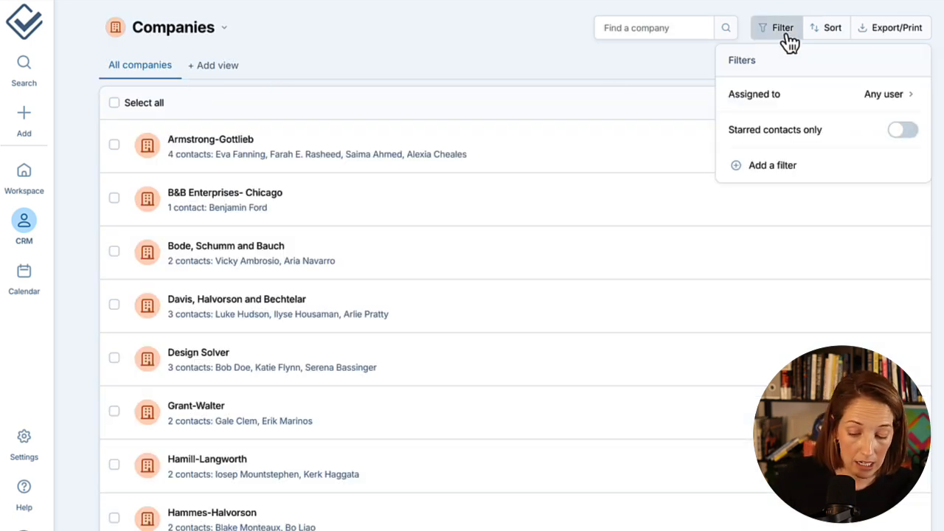